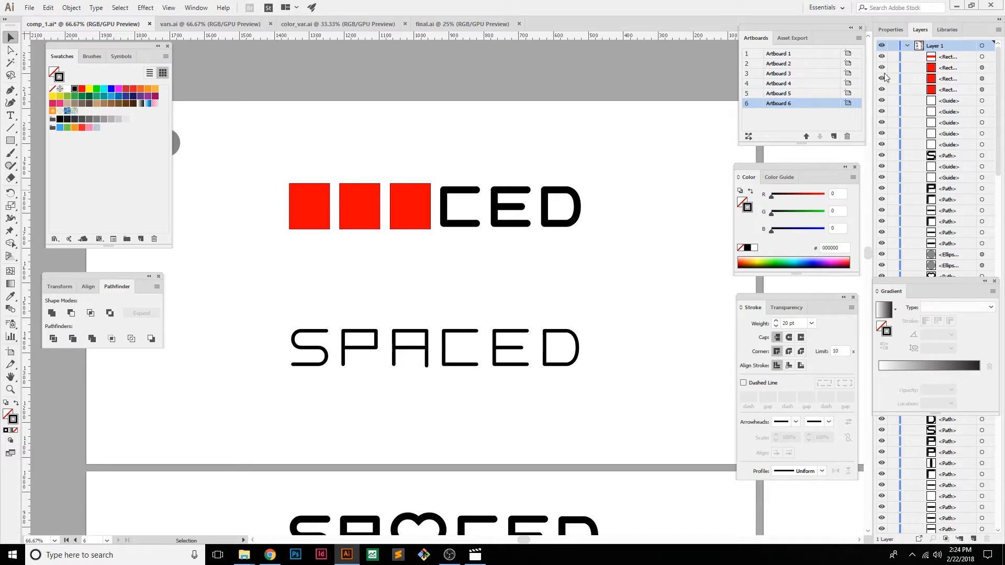
Hide the three red rectangles covering the S, P and A of the upper SPACED wordmark
{"action": "left_click", "coordinate": [883, 78]}
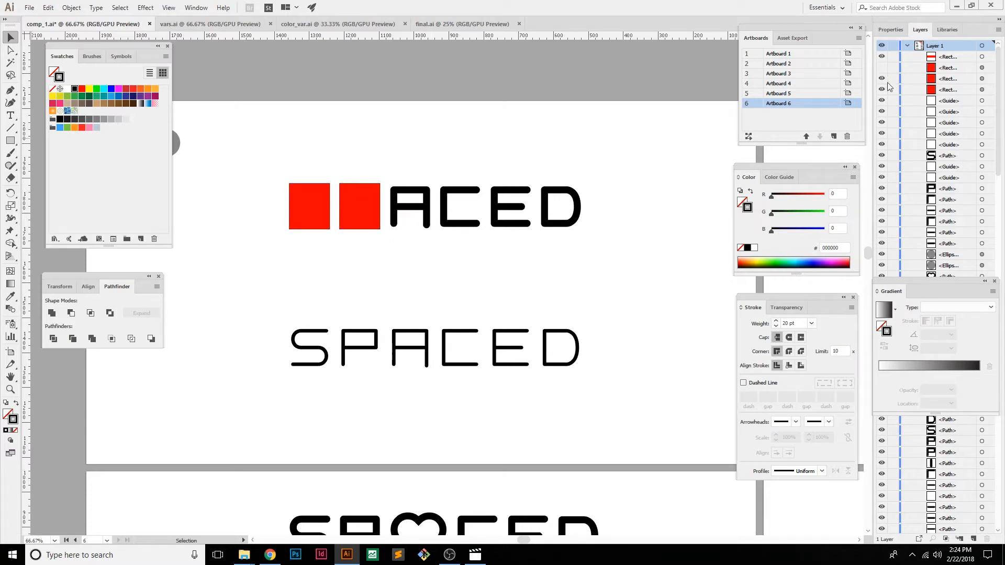
{"action": "left_click", "coordinate": [882, 78]}
{"action": "left_click", "coordinate": [882, 90]}
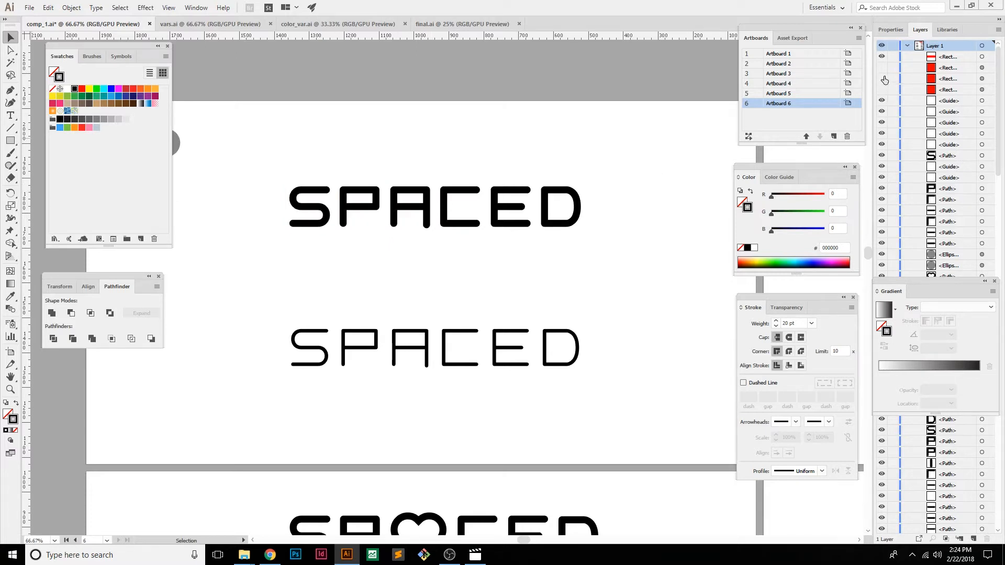
{"action": "left_click", "coordinate": [882, 79]}
{"action": "left_click", "coordinate": [882, 89]}
{"action": "left_click", "coordinate": [882, 67]}
{"action": "left_click", "coordinate": [882, 68]}
{"action": "left_click", "coordinate": [883, 79]}
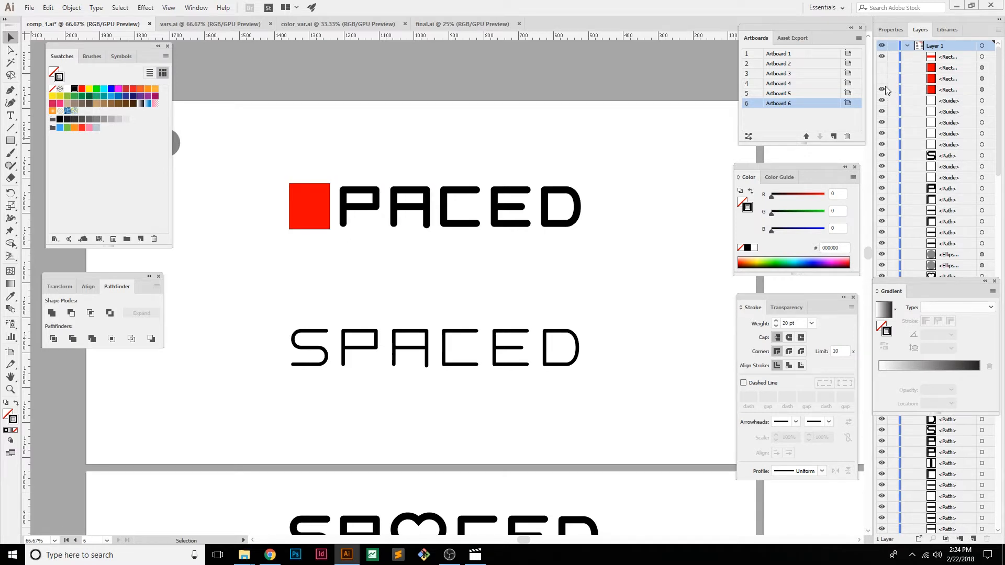
{"action": "left_click", "coordinate": [883, 89]}
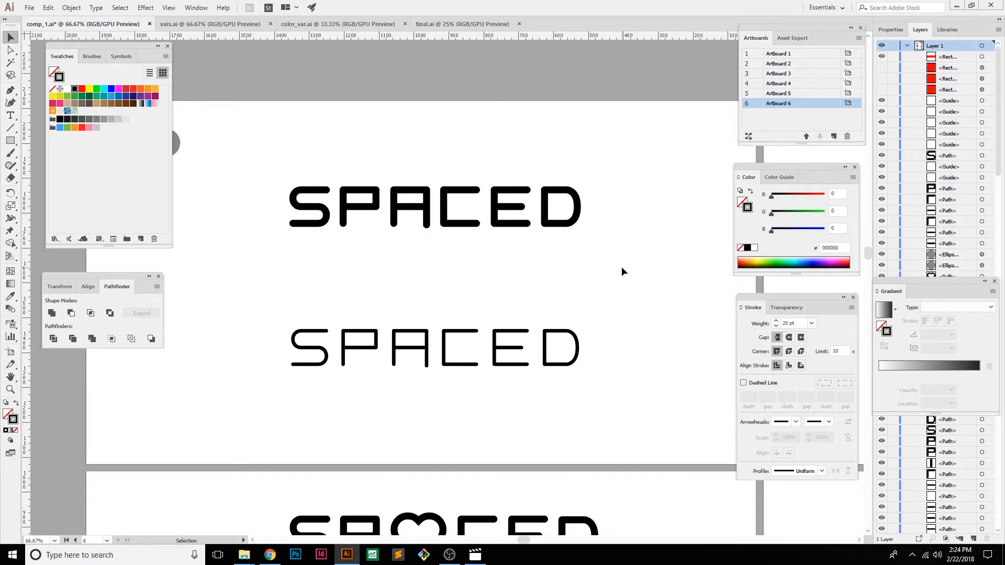
Examine the two SPACED wordmarks on Artboard 1, briefly overlaying the grid to check the letter spacing
{"action": "key", "text": "space"}
{"action": "mouse_move", "coordinate": [530, 182]}
{"action": "left_mouse_down"}
{"action": "mouse_move", "coordinate": [555, 185]}
{"action": "mouse_move", "coordinate": [544, 193]}
{"action": "mouse_move", "coordinate": [537, 179]}
{"action": "left_mouse_up"}
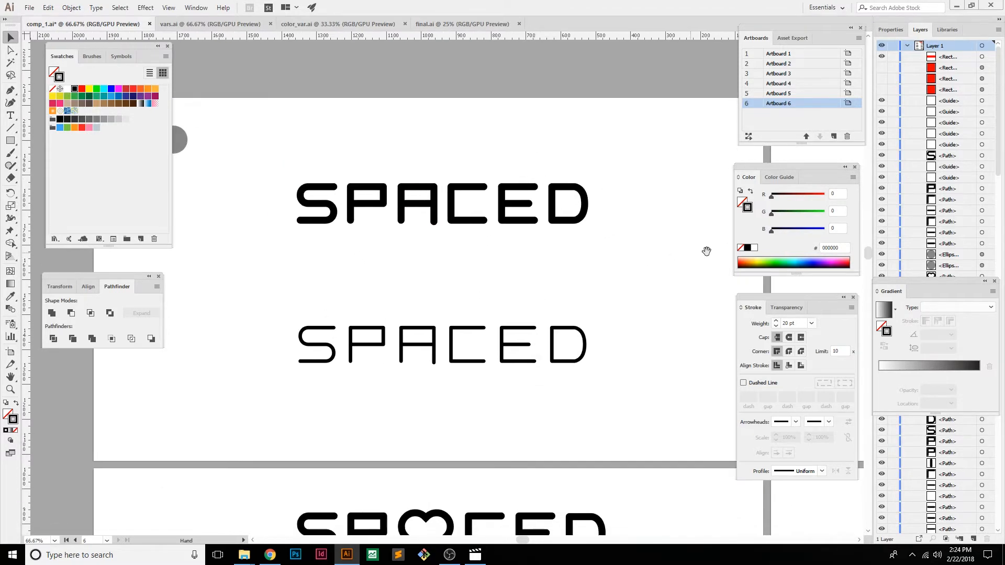
{"action": "left_click", "coordinate": [362, 207]}
{"action": "left_click", "coordinate": [542, 318]}
{"action": "key", "text": "ctrl+apostrophe"}
{"action": "key", "text": "ctrl+apostrophe"}
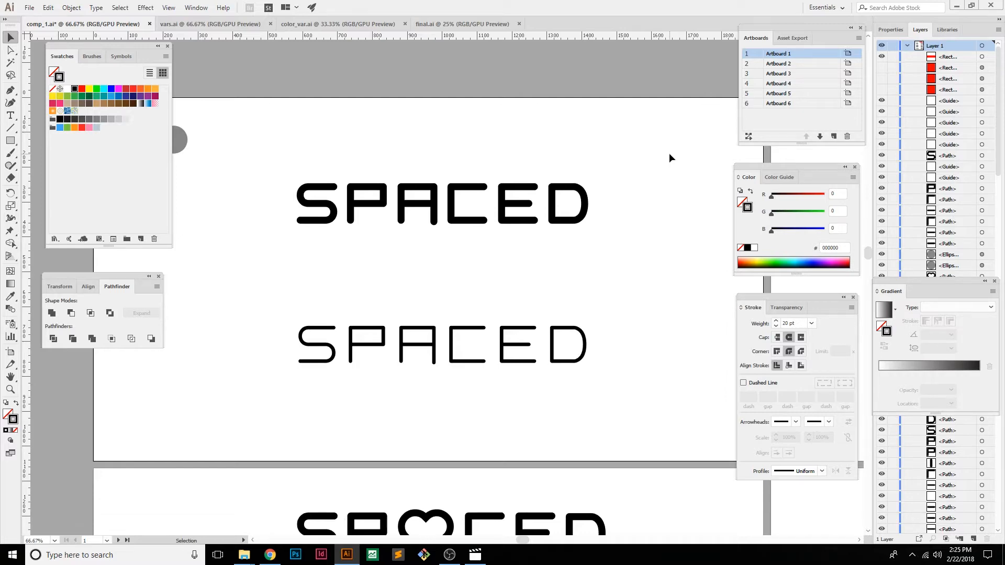
Switch to the browser and look over the Aliens movie logo in the image results
{"action": "key", "text": "alt+Tab"}
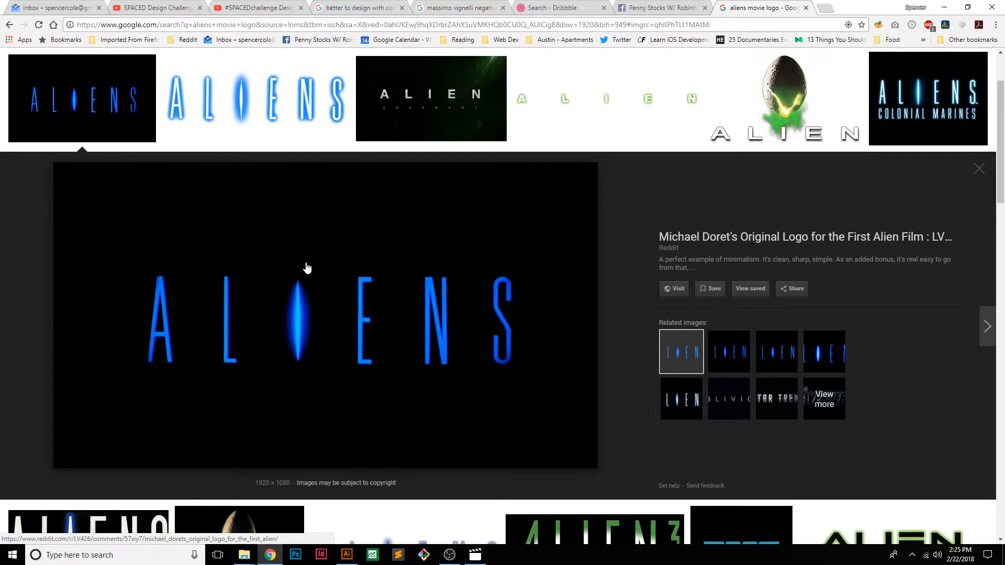
{"action": "scroll", "coordinate": [307, 267], "scroll_direction": "down", "scroll_amount": 6}
{"action": "scroll", "coordinate": [357, 267], "scroll_direction": "up", "scroll_amount": 5}
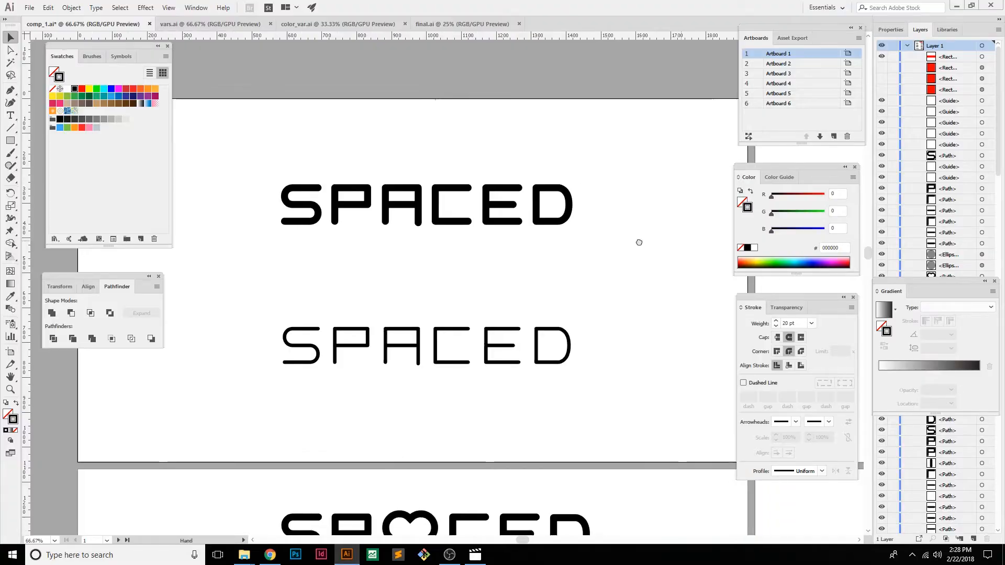
Go to Artboard 2 and move the red rectangle above it, clear of both SPACED wordmarks with hearts
{"action": "left_click_drag", "start_coordinate": [639, 242], "coordinate": [314, 231]}
{"action": "left_click_drag", "start_coordinate": [674, 225], "coordinate": [643, 273]}
{"action": "left_click_drag", "start_coordinate": [365, 73], "coordinate": [351, 35]}
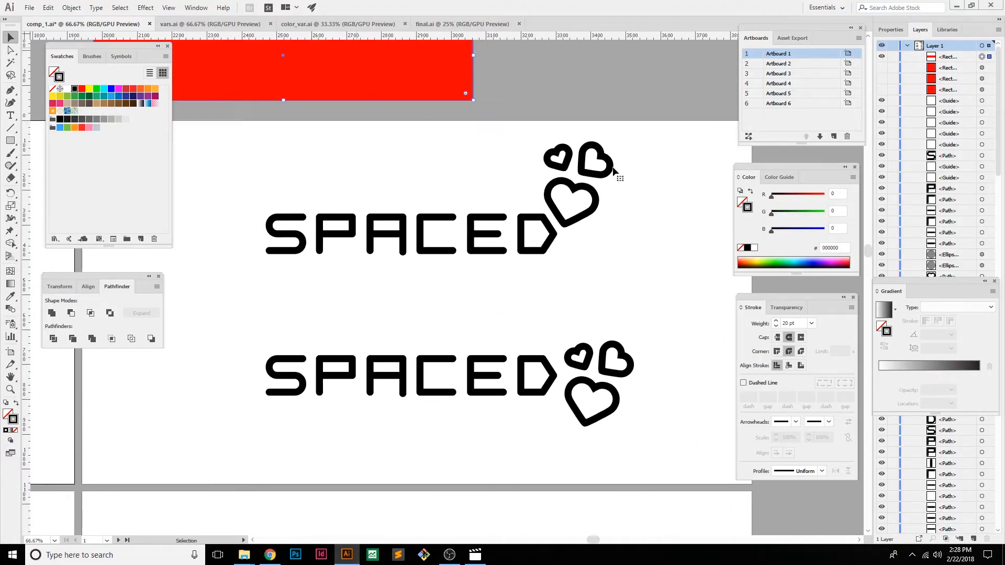
{"action": "left_click", "coordinate": [675, 222]}
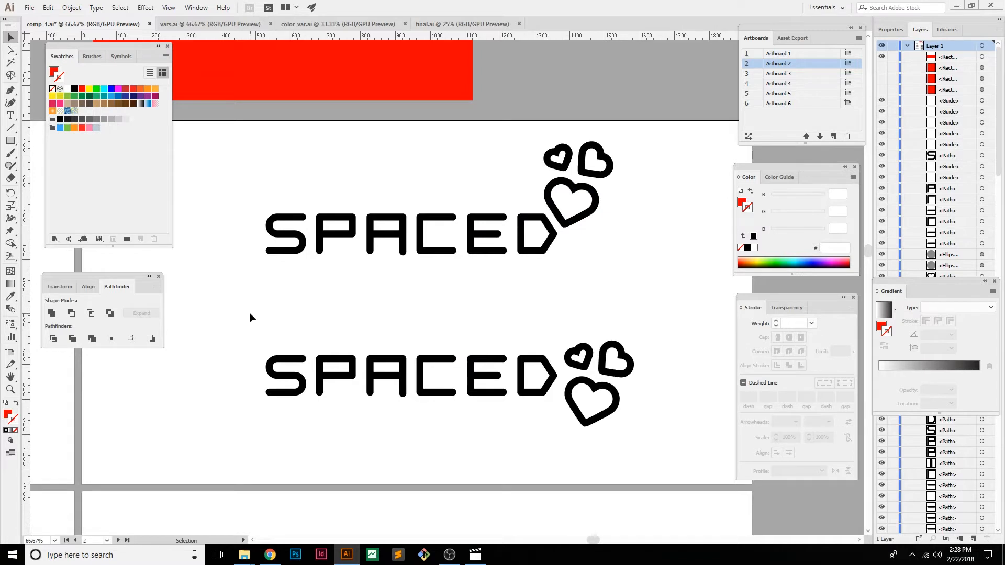
{"action": "left_click_drag", "start_coordinate": [321, 296], "coordinate": [365, 274]}
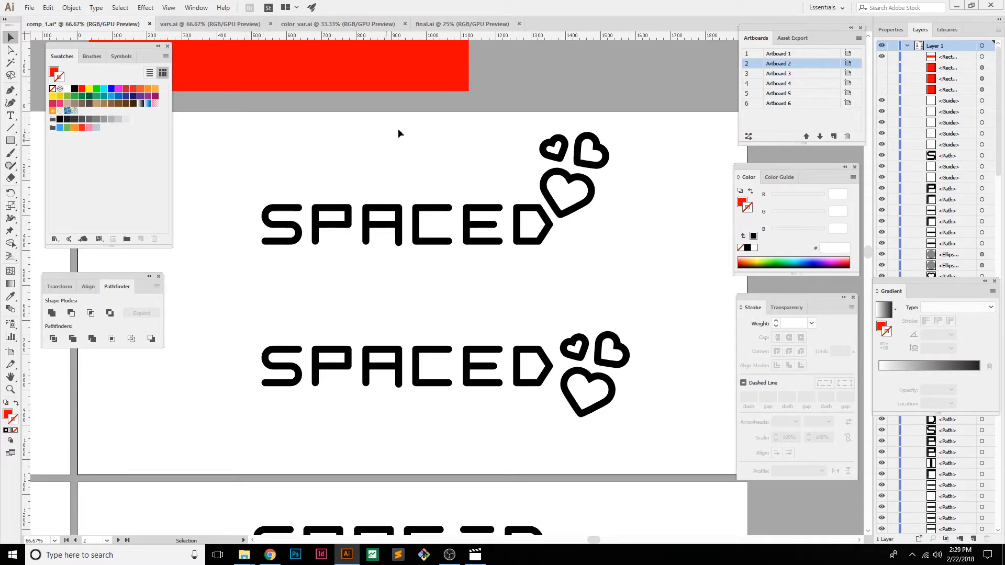
Place the red rectangle over the upper SPACED wordmark and resize it to span the letters and hearts
{"action": "left_click_drag", "start_coordinate": [411, 73], "coordinate": [581, 230]}
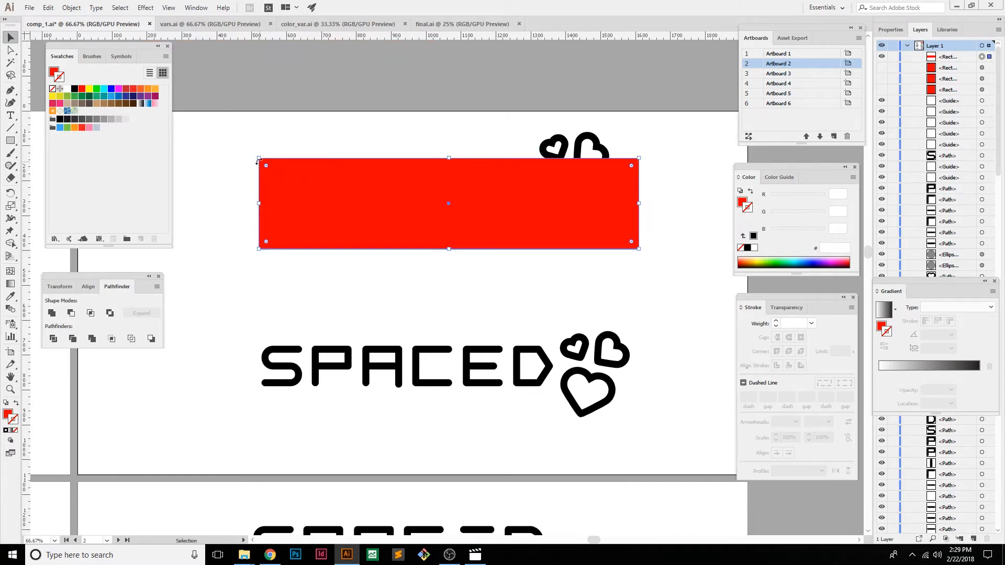
{"action": "left_click_drag", "start_coordinate": [258, 158], "coordinate": [250, 132]}
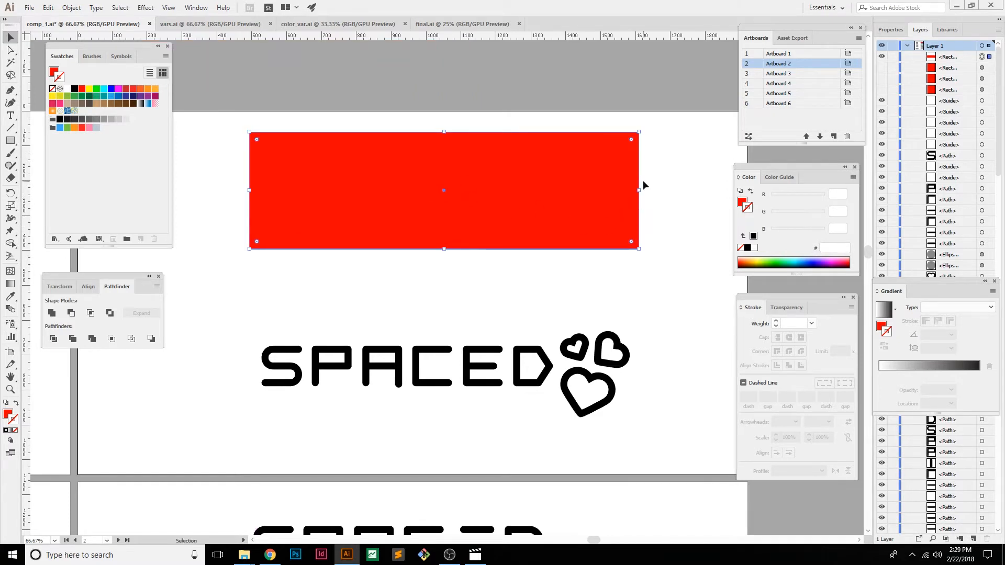
{"action": "mouse_move", "coordinate": [640, 191]}
{"action": "left_mouse_down"}
{"action": "mouse_move", "coordinate": [576, 191]}
{"action": "mouse_move", "coordinate": [627, 193]}
{"action": "left_mouse_up"}
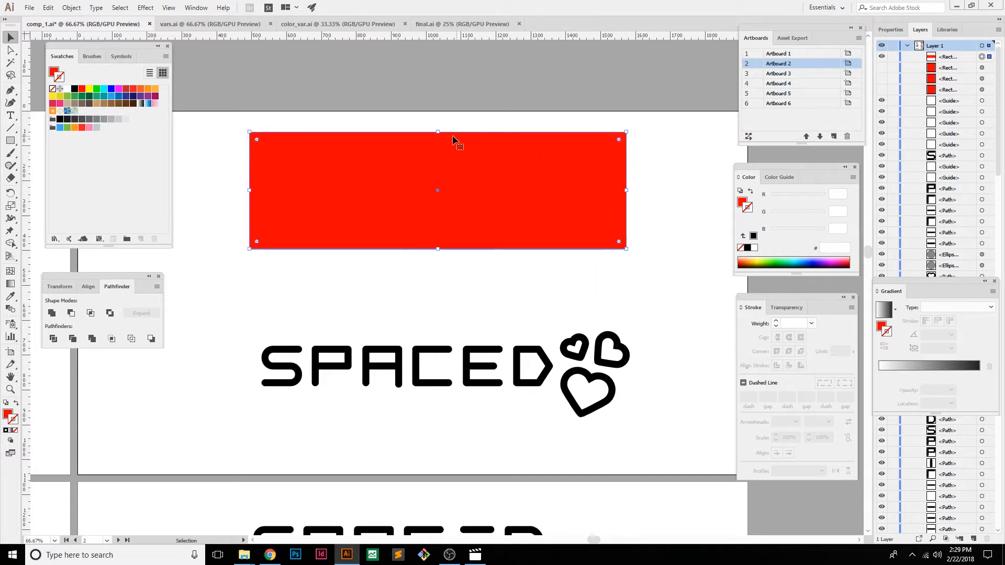
{"action": "mouse_move", "coordinate": [459, 159]}
{"action": "left_mouse_down"}
{"action": "mouse_move", "coordinate": [449, 134]}
{"action": "mouse_move", "coordinate": [482, 168]}
{"action": "mouse_move", "coordinate": [460, 153]}
{"action": "mouse_move", "coordinate": [461, 164]}
{"action": "left_mouse_up"}
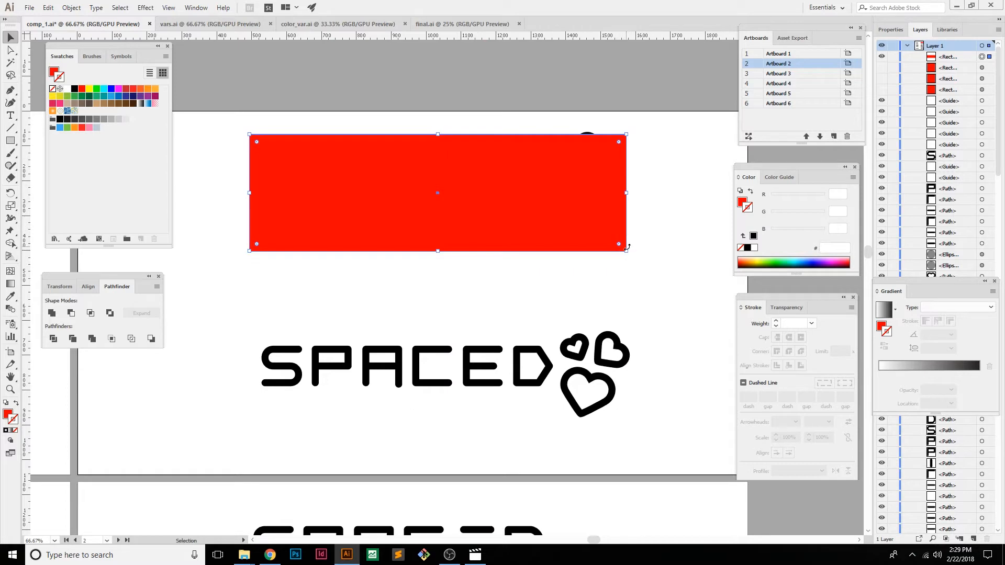
Shrink the red rectangle to the empty area above the upper wordmark's letters and deselect it
{"action": "left_click_drag", "start_coordinate": [627, 252], "coordinate": [532, 197]}
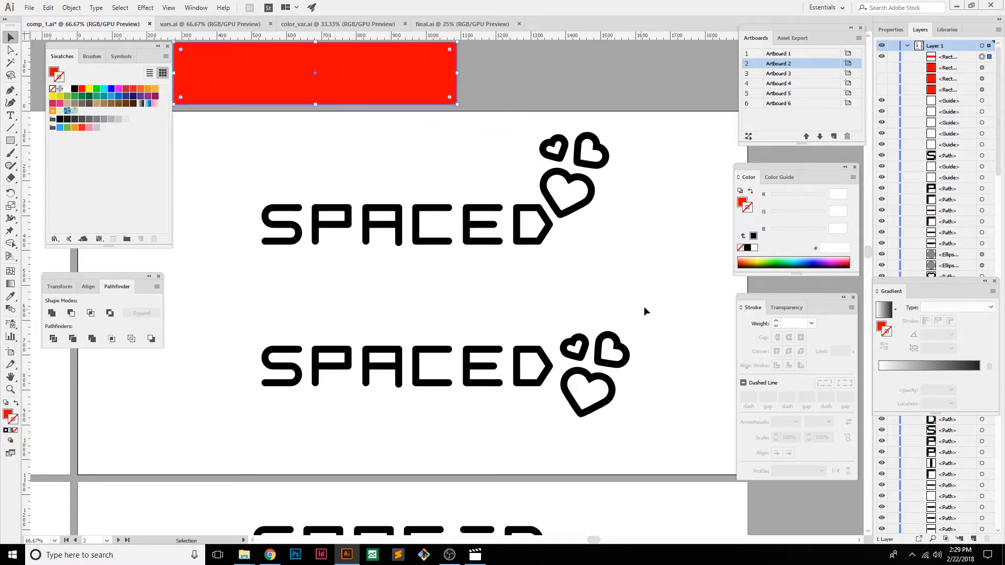
{"action": "mouse_move", "coordinate": [672, 324]}
{"action": "left_mouse_down"}
{"action": "mouse_move", "coordinate": [642, 295]}
{"action": "mouse_move", "coordinate": [661, 238]}
{"action": "mouse_move", "coordinate": [674, 268]}
{"action": "mouse_move", "coordinate": [457, 341]}
{"action": "mouse_move", "coordinate": [208, 388]}
{"action": "left_mouse_up"}
{"action": "left_click", "coordinate": [624, 266]}
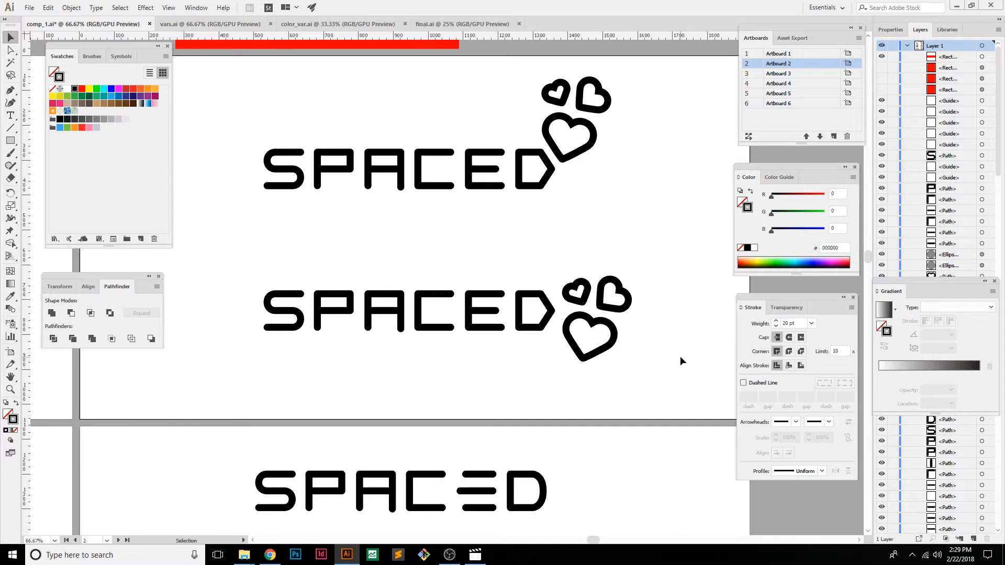
Select individual hearts beside the lower SPACED wordmark to examine their outlines and spacing, leaving them deselected
{"action": "left_click", "coordinate": [616, 351]}
{"action": "left_click", "coordinate": [629, 304]}
{"action": "double_click", "coordinate": [584, 302]}
{"action": "double_click", "coordinate": [656, 225]}
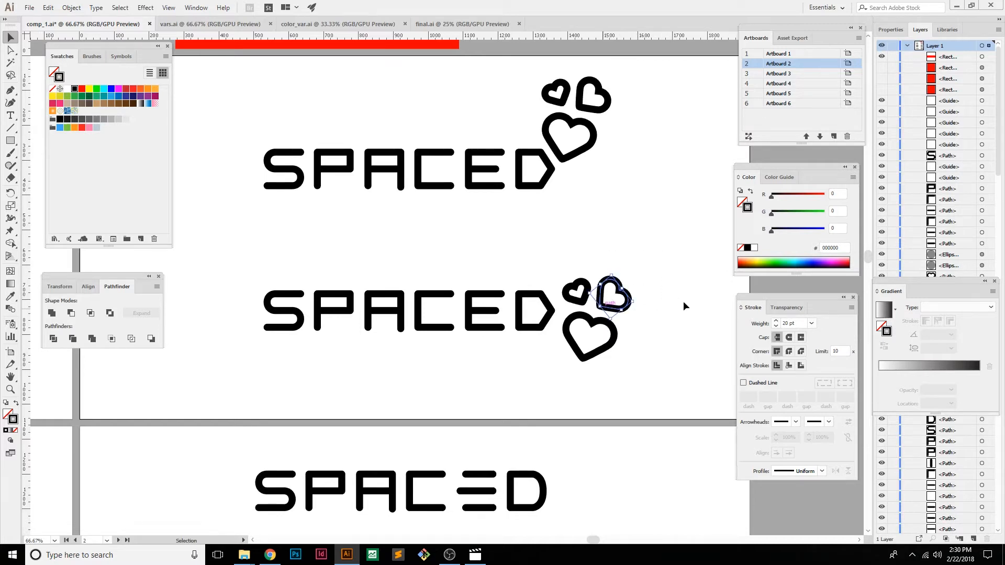
{"action": "left_click_drag", "start_coordinate": [655, 252], "coordinate": [630, 285]}
{"action": "left_click", "coordinate": [602, 256]}
Go to Artboard 3 and compare the three SPACED wordmarks that use a heart in place of the A
{"action": "key", "text": "space"}
{"action": "left_click_drag", "start_coordinate": [176, 436], "coordinate": [741, 214]}
{"action": "left_click_drag", "start_coordinate": [545, 291], "coordinate": [634, 176]}
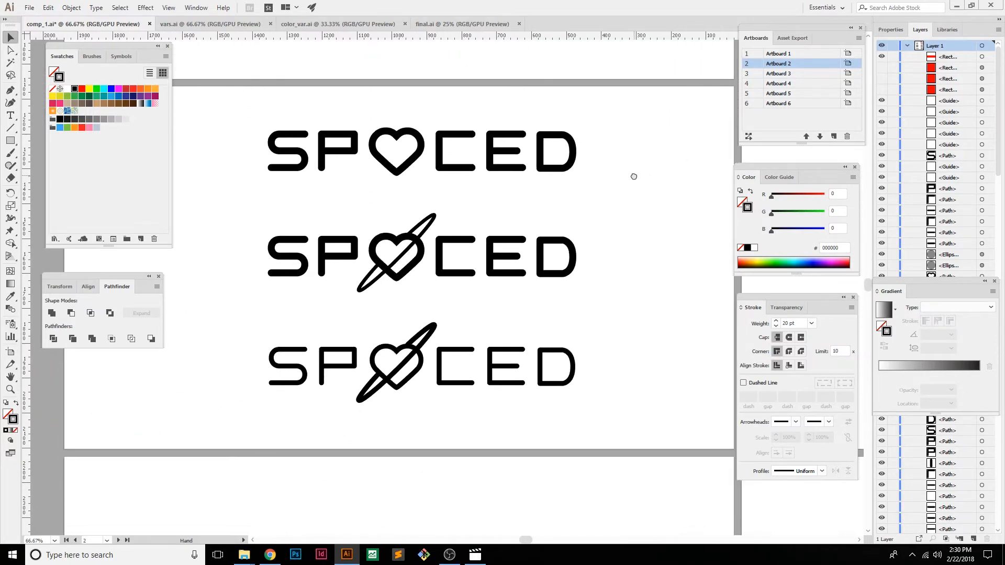
{"action": "key", "text": "space"}
{"action": "left_click_drag", "start_coordinate": [691, 274], "coordinate": [626, 280]}
{"action": "left_click_drag", "start_coordinate": [353, 301], "coordinate": [592, 285]}
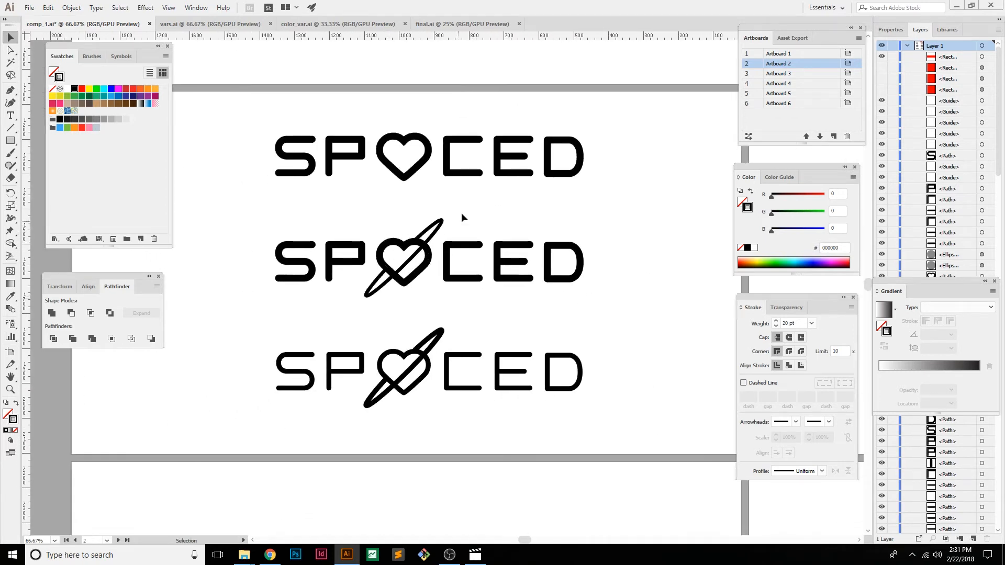
{"action": "left_click", "coordinate": [683, 199]}
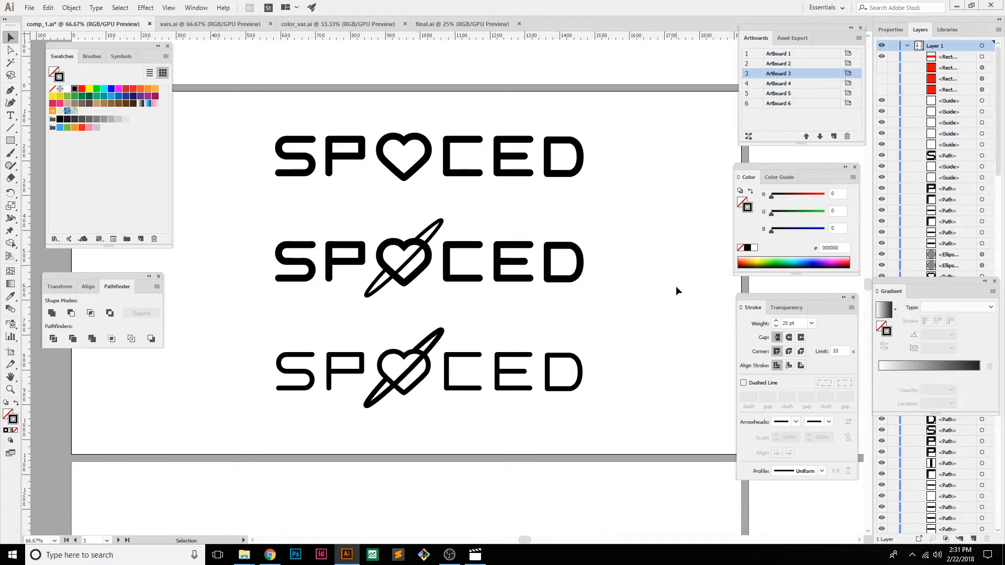
Compare the three wordmarks with a three-bar E, including the arrow overlay, and the heart version on Artboard 5
{"action": "left_click_drag", "start_coordinate": [639, 277], "coordinate": [309, 272]}
{"action": "left_click_drag", "start_coordinate": [640, 250], "coordinate": [372, 215]}
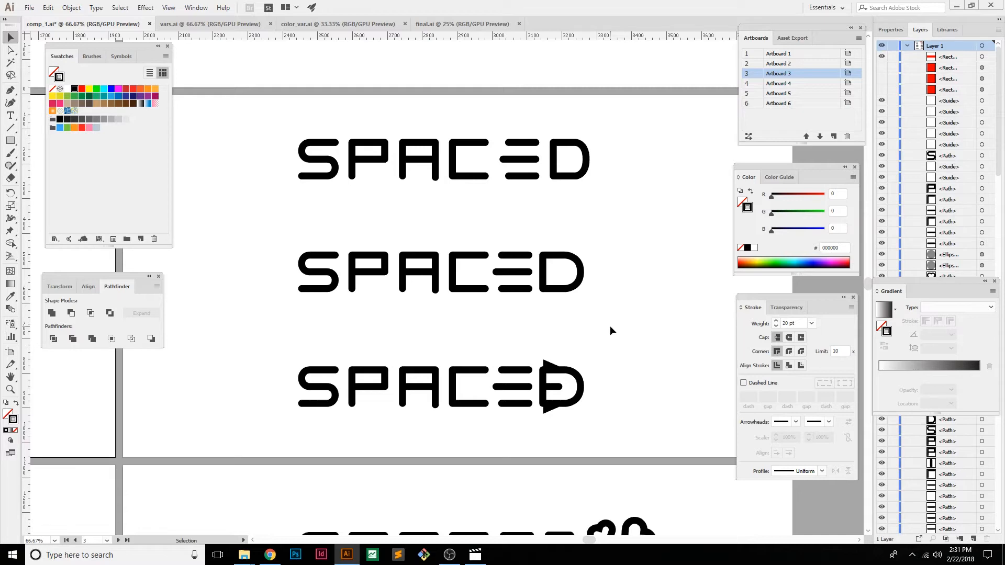
{"action": "left_click_drag", "start_coordinate": [262, 440], "coordinate": [776, 179]}
{"action": "left_click_drag", "start_coordinate": [450, 311], "coordinate": [557, 211]}
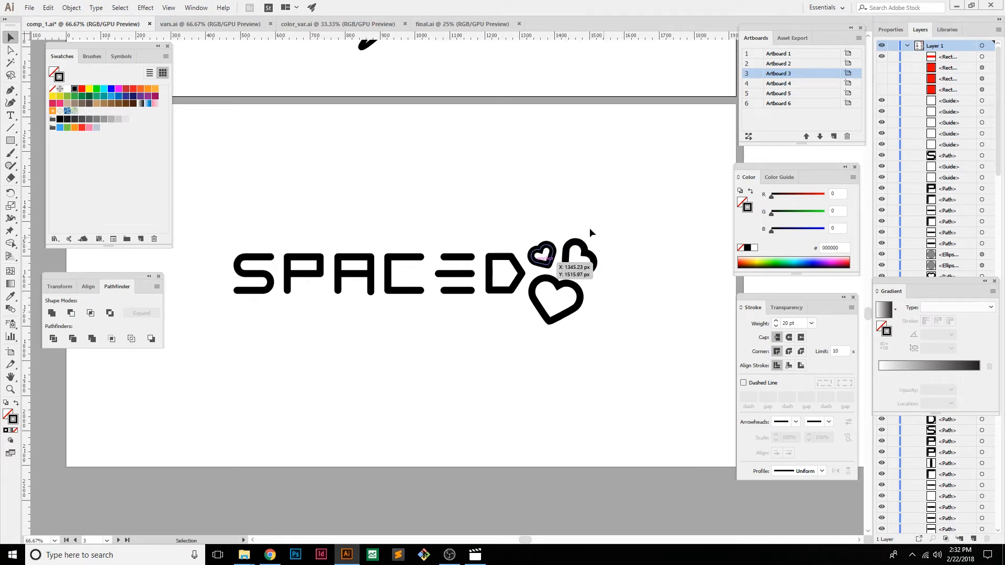
{"action": "left_click", "coordinate": [685, 289]}
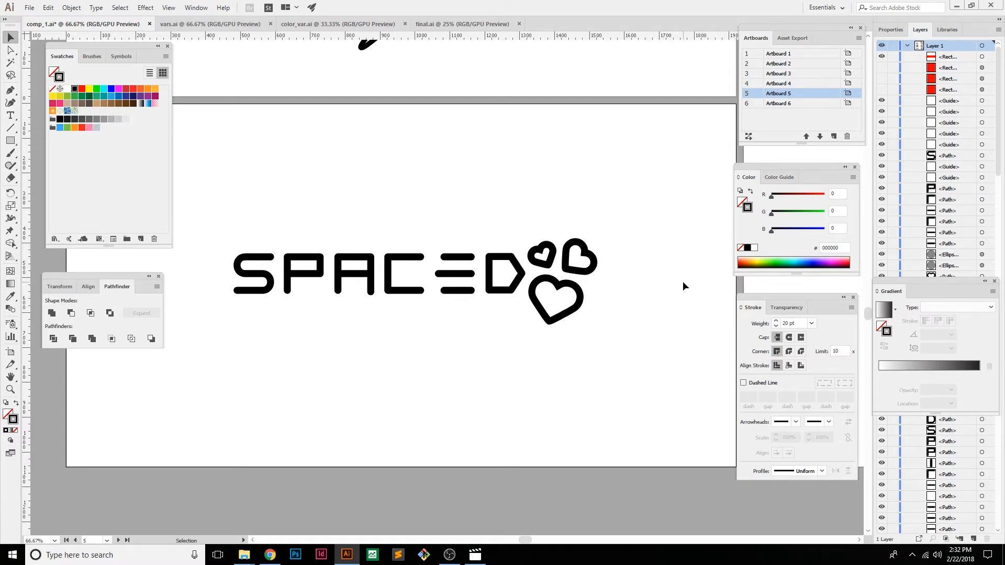
Compare the SPACED design with three hearts on Artboard 5 with the two neighbouring versions that place the hearts differently
{"action": "key", "text": "space"}
{"action": "left_click_drag", "start_coordinate": [705, 260], "coordinate": [368, 247]}
{"action": "left_click_drag", "start_coordinate": [644, 246], "coordinate": [639, 378]}
{"action": "left_click_drag", "start_coordinate": [247, 173], "coordinate": [330, 334]}
{"action": "left_click_drag", "start_coordinate": [236, 291], "coordinate": [663, 224]}
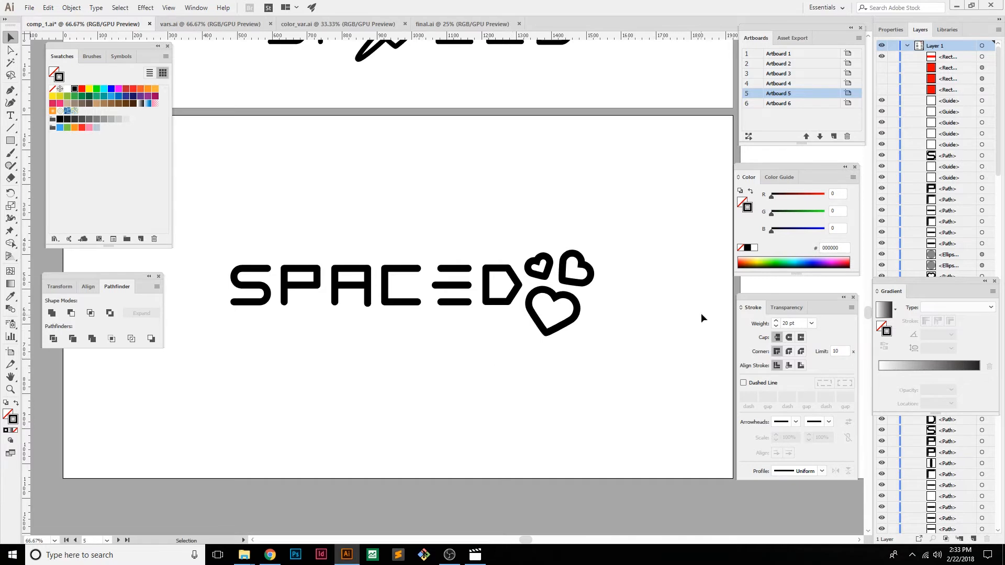
{"action": "left_click_drag", "start_coordinate": [714, 294], "coordinate": [290, 288]}
{"action": "mouse_move", "coordinate": [567, 301]}
{"action": "left_mouse_down"}
{"action": "mouse_move", "coordinate": [296, 298]}
{"action": "mouse_move", "coordinate": [366, 300]}
{"action": "mouse_move", "coordinate": [319, 292]}
{"action": "left_mouse_up"}
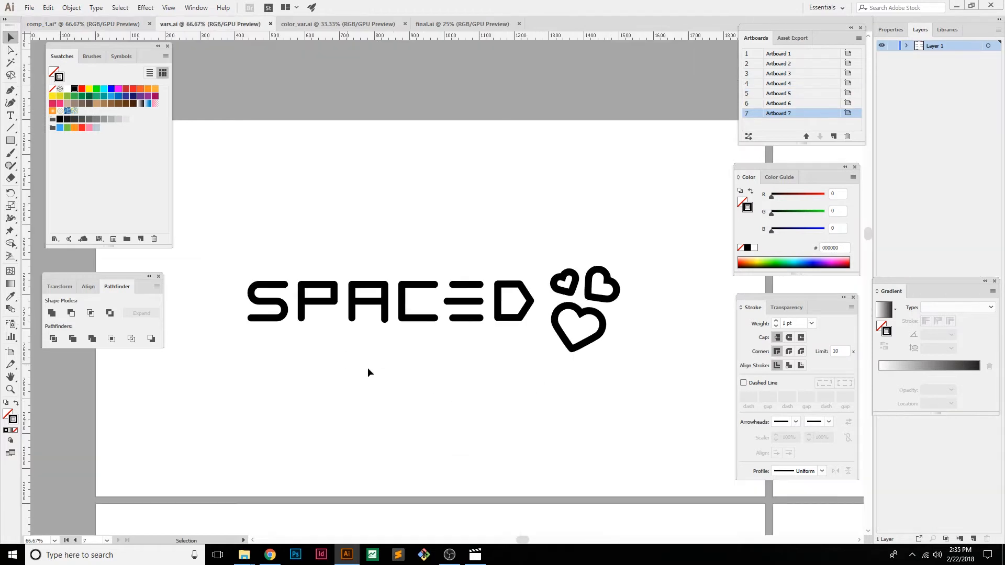
{"action": "left_click_drag", "start_coordinate": [560, 218], "coordinate": [553, 189]}
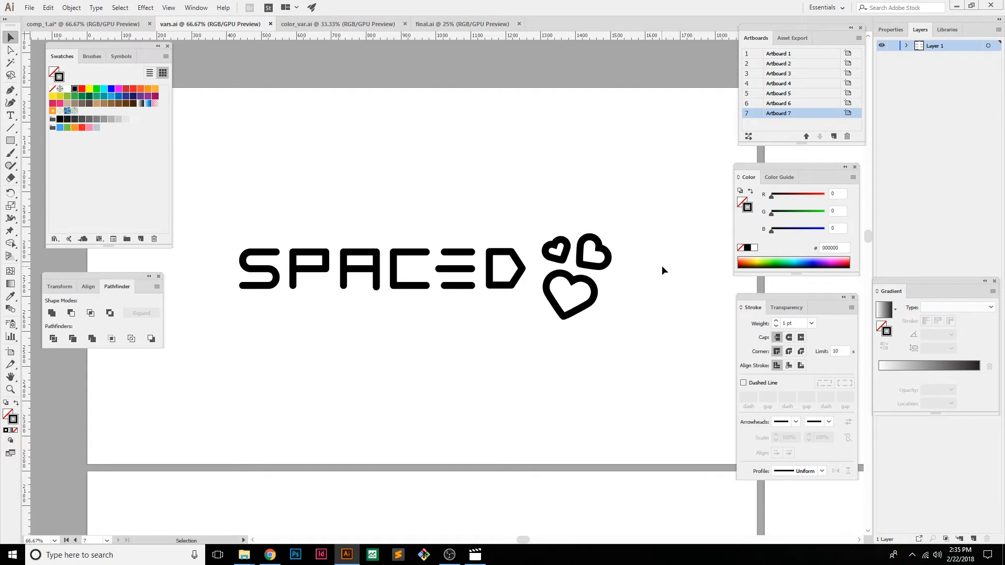
In vars.ai, compare the SPACED variants with hearts, checking the heart positions and the shapes of the P and A
{"action": "key", "text": "space"}
{"action": "mouse_move", "coordinate": [685, 271]}
{"action": "left_mouse_down"}
{"action": "mouse_move", "coordinate": [516, 244]}
{"action": "mouse_move", "coordinate": [280, 230]}
{"action": "left_mouse_up"}
{"action": "mouse_move", "coordinate": [624, 176]}
{"action": "left_mouse_down"}
{"action": "mouse_move", "coordinate": [397, 179]}
{"action": "mouse_move", "coordinate": [393, 191]}
{"action": "left_mouse_up"}
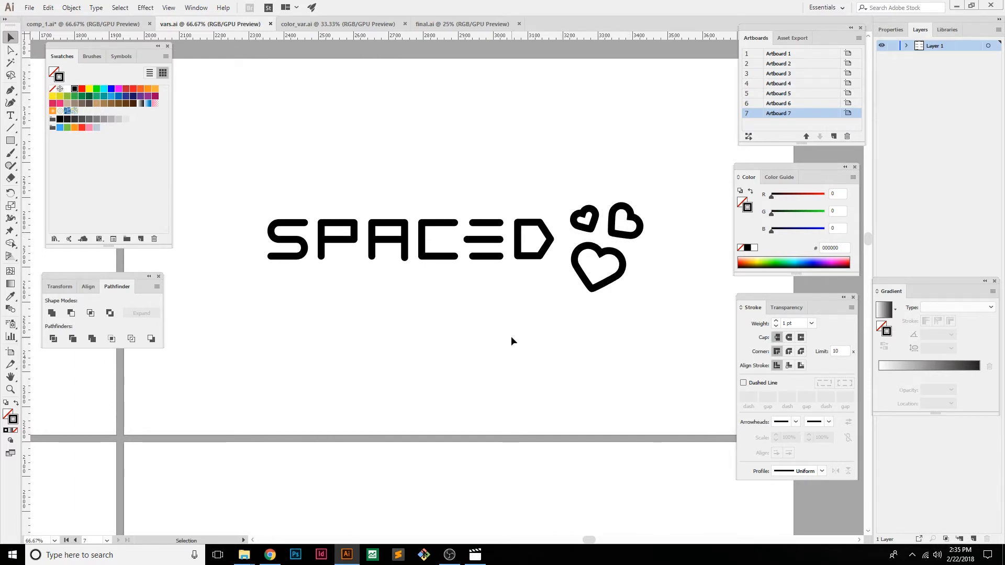
{"action": "key", "text": "space"}
{"action": "left_click_drag", "start_coordinate": [150, 435], "coordinate": [577, 197]}
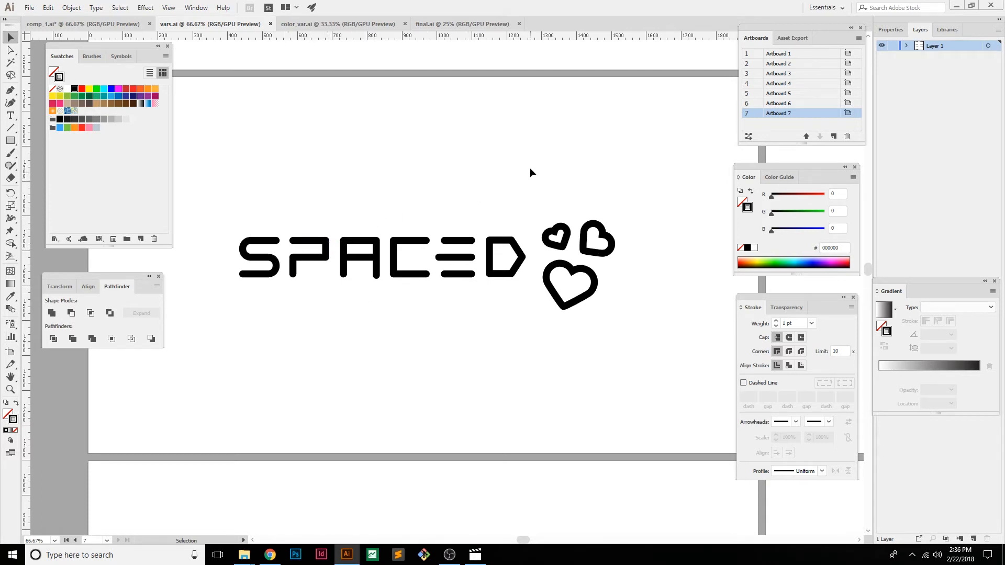
{"action": "left_click_drag", "start_coordinate": [698, 176], "coordinate": [218, 189]}
{"action": "left_click_drag", "start_coordinate": [613, 202], "coordinate": [401, 194]}
Switch to the browser and view two Tesla logos from the image results, the black-and-red one and the white-on-red one
{"action": "key", "text": "alt+Tab"}
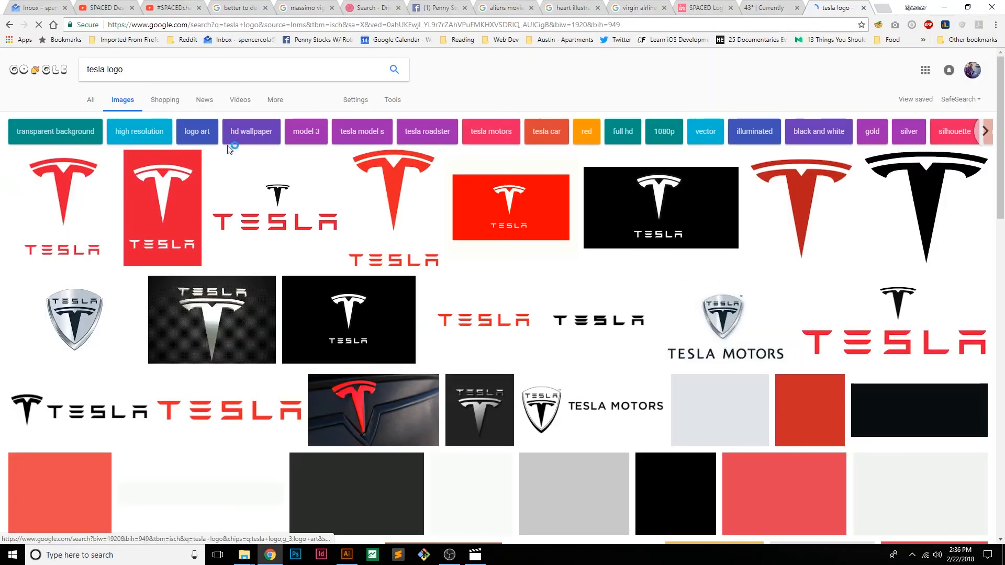
{"action": "left_click", "coordinate": [316, 224]}
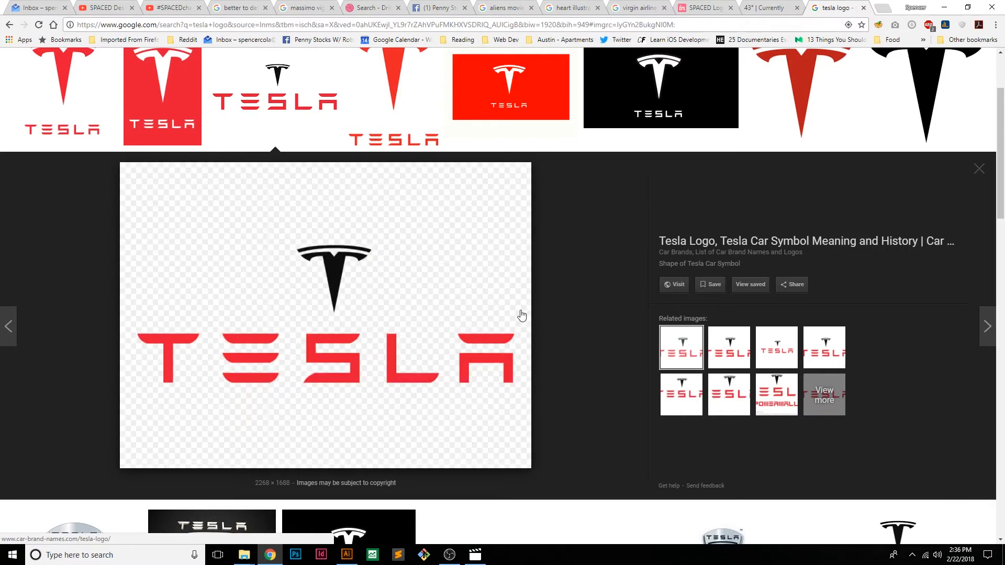
{"action": "left_click", "coordinate": [163, 120]}
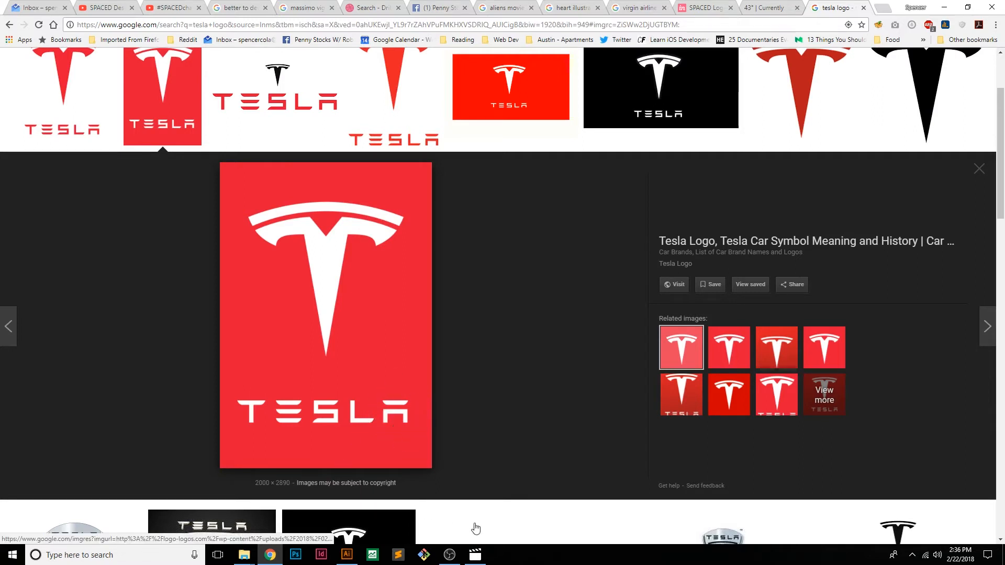
Return to Illustrator and compare the remaining vars.ai variants, from the rounded hearts to the angular hearts
{"action": "key", "text": "alt+Tab"}
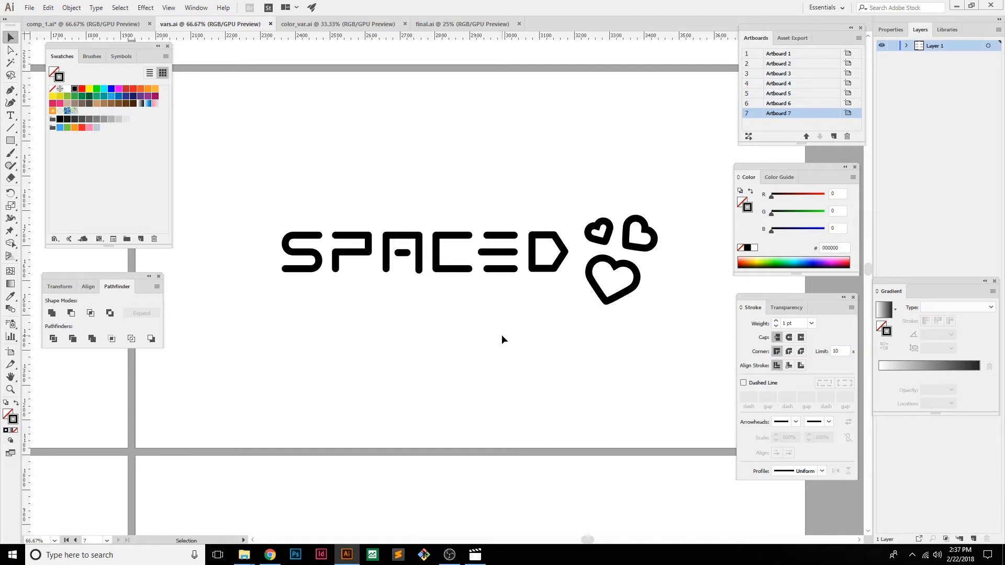
{"action": "key", "text": "space"}
{"action": "left_click_drag", "start_coordinate": [189, 432], "coordinate": [644, 209]}
{"action": "left_click_drag", "start_coordinate": [348, 385], "coordinate": [514, 240]}
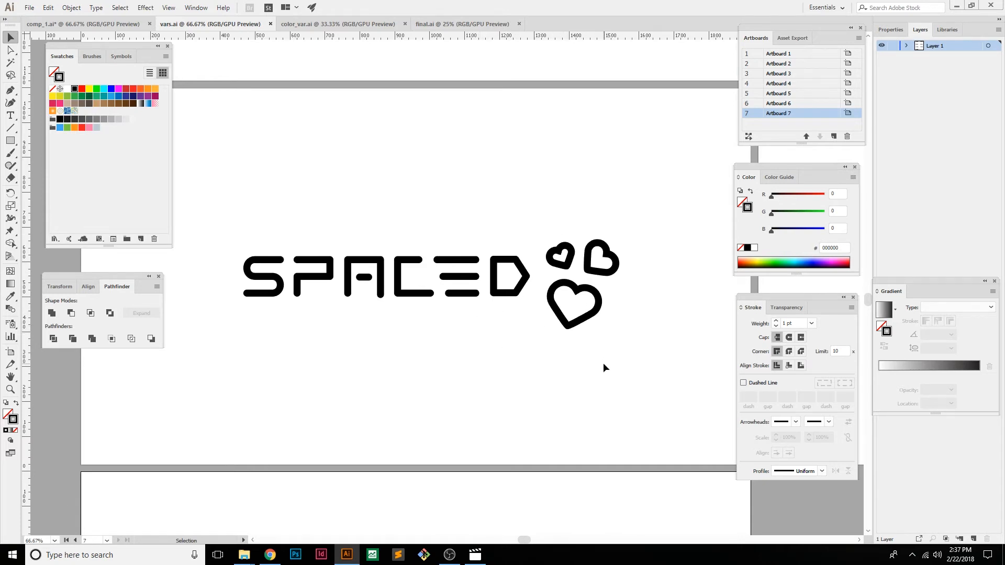
{"action": "key", "text": "space"}
{"action": "key", "text": "space"}
{"action": "left_click_drag", "start_coordinate": [708, 282], "coordinate": [347, 252]}
{"action": "left_click_drag", "start_coordinate": [719, 234], "coordinate": [356, 257]}
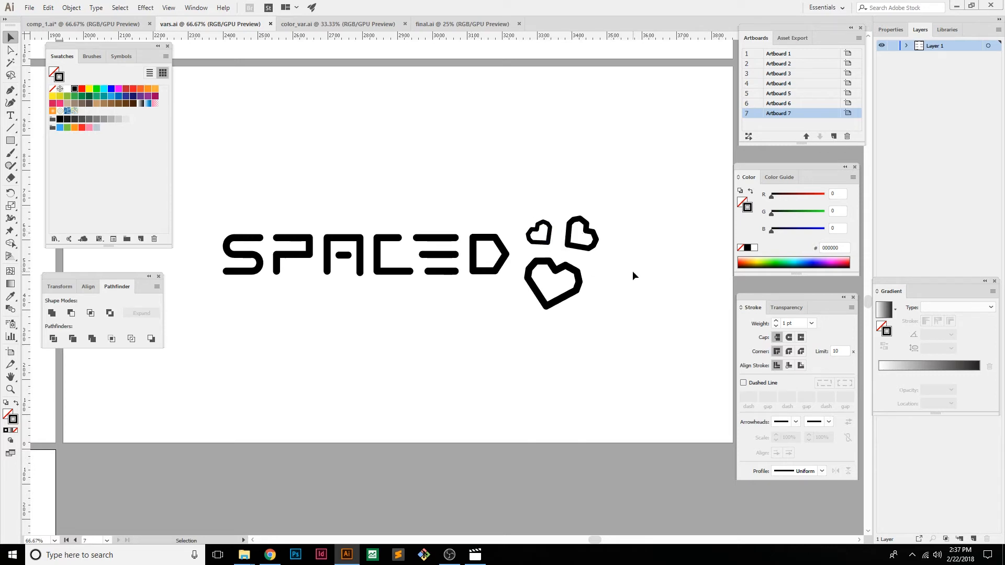
Examine the angular-heart SPACED variant in vars.ai up close and alongside the neighbouring artboards
{"action": "key", "text": "ctrl+plus"}
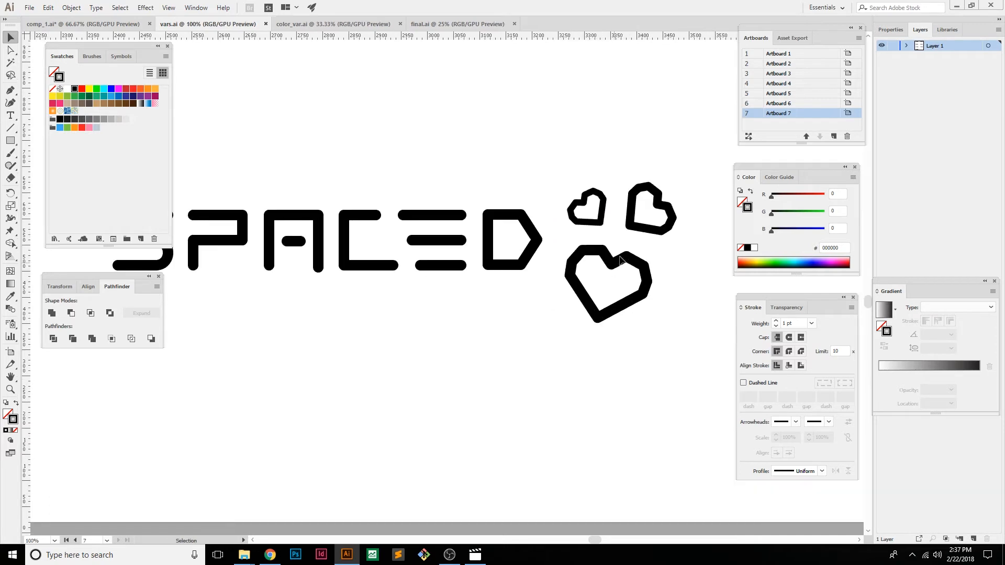
{"action": "key", "text": "ctrl+minus"}
{"action": "key", "text": "ctrl+minus"}
{"action": "key", "text": "ctrl+minus"}
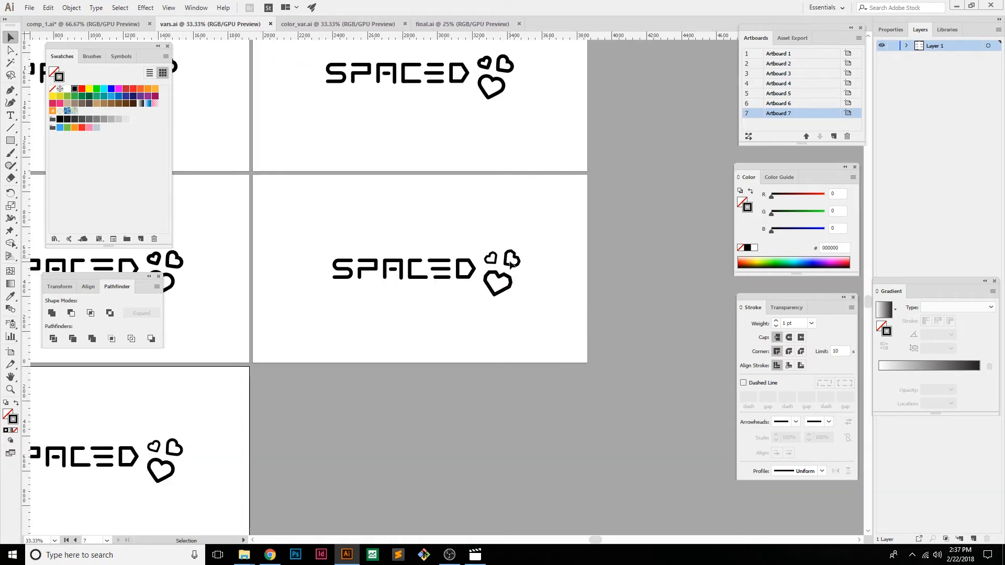
{"action": "key", "text": "ctrl+plus"}
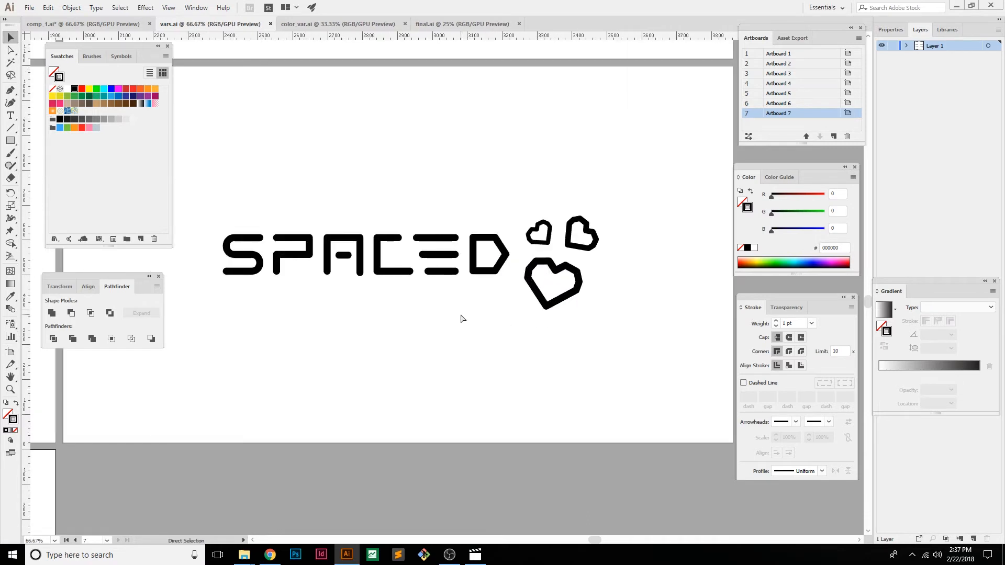
{"action": "left_click_drag", "start_coordinate": [152, 451], "coordinate": [253, 370]}
{"action": "mouse_move", "coordinate": [208, 411]}
{"action": "left_mouse_down"}
{"action": "mouse_move", "coordinate": [287, 397]}
{"action": "mouse_move", "coordinate": [193, 415]}
{"action": "left_mouse_up"}
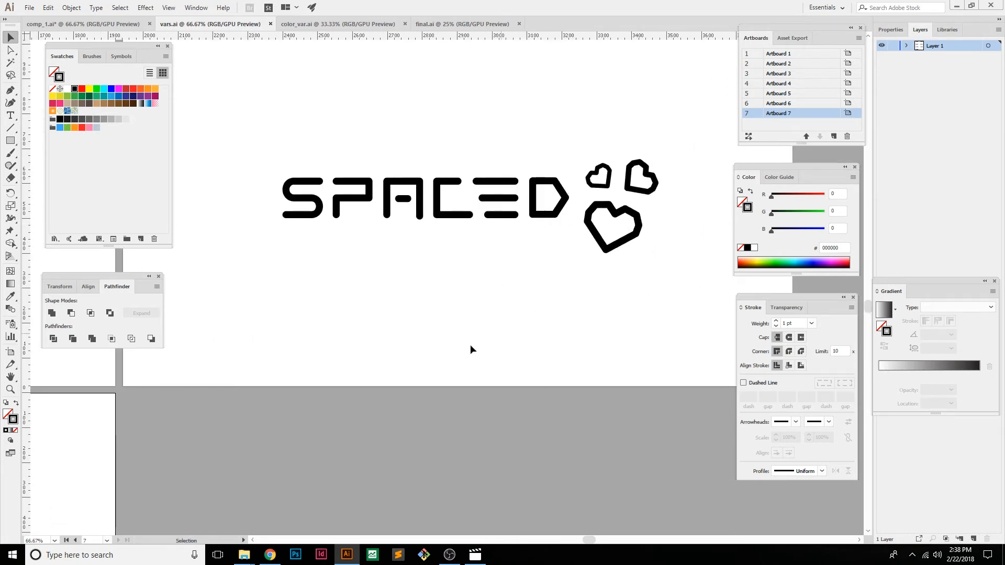
Compare the rounded-heart SPACED variants in vars.ai and select one whole logo to inspect its paths
{"action": "left_click_drag", "start_coordinate": [111, 446], "coordinate": [631, 162]}
{"action": "left_click_drag", "start_coordinate": [385, 211], "coordinate": [510, 182]}
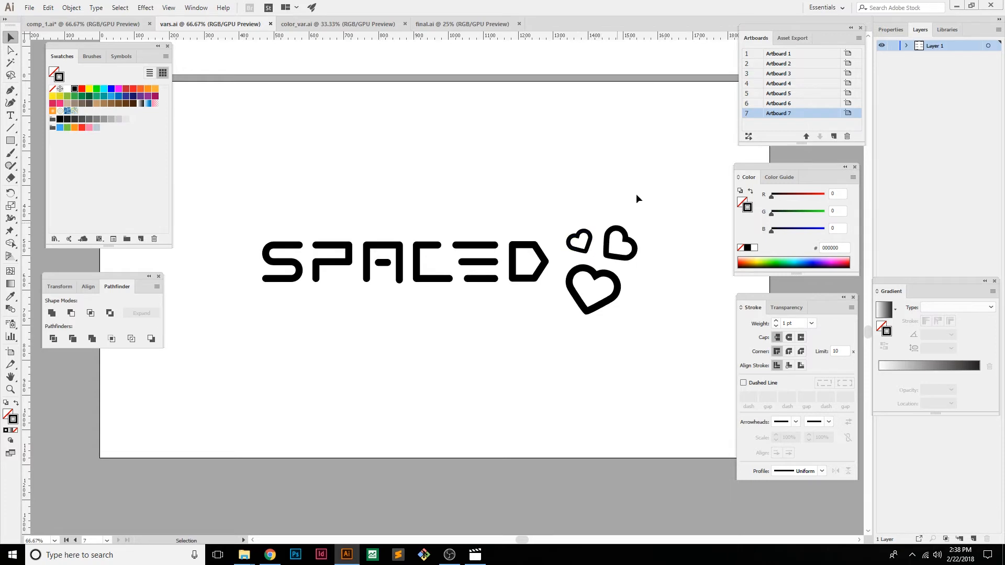
{"action": "left_click_drag", "start_coordinate": [639, 121], "coordinate": [611, 392]}
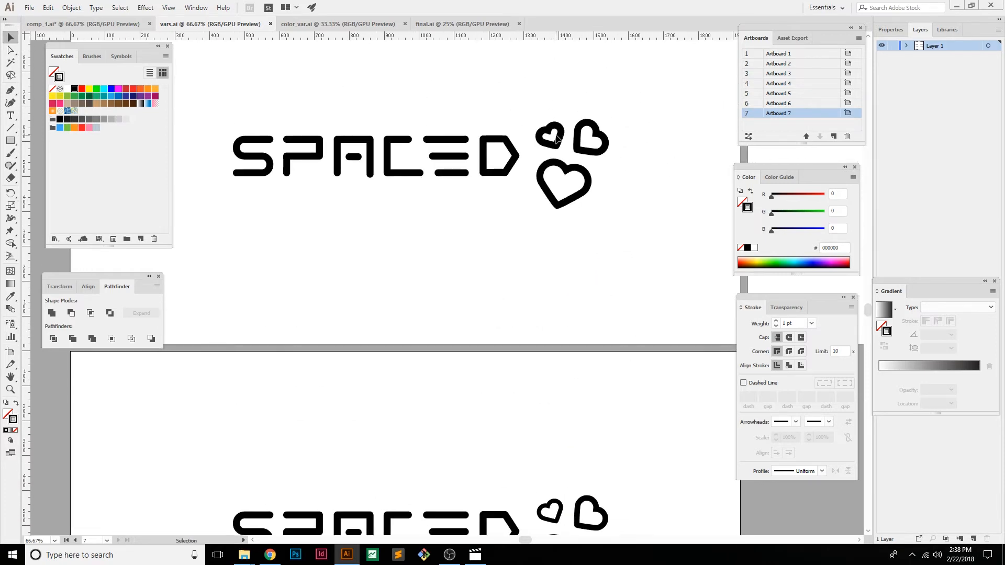
{"action": "left_click_drag", "start_coordinate": [682, 449], "coordinate": [657, 187]}
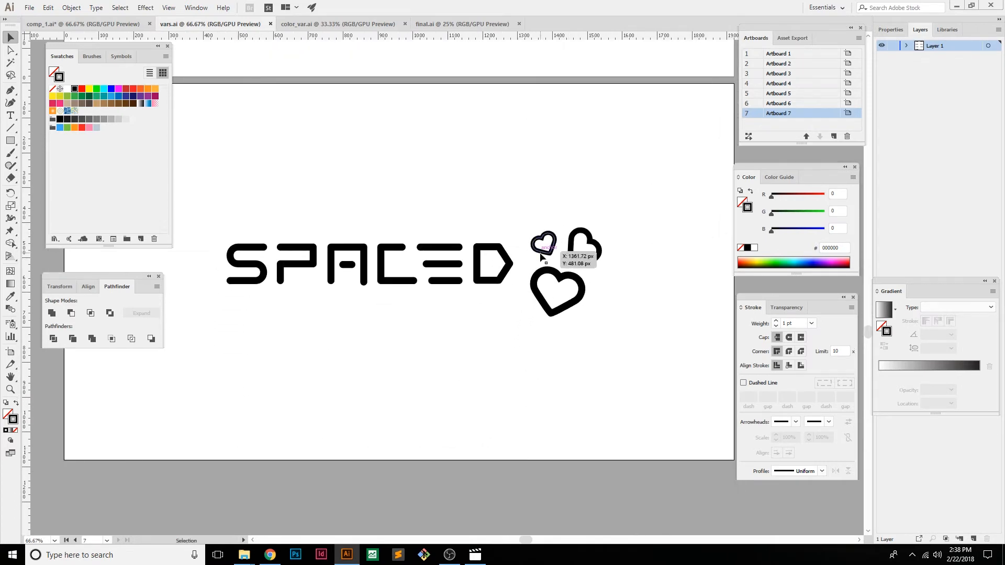
{"action": "left_click_drag", "start_coordinate": [673, 166], "coordinate": [199, 413]}
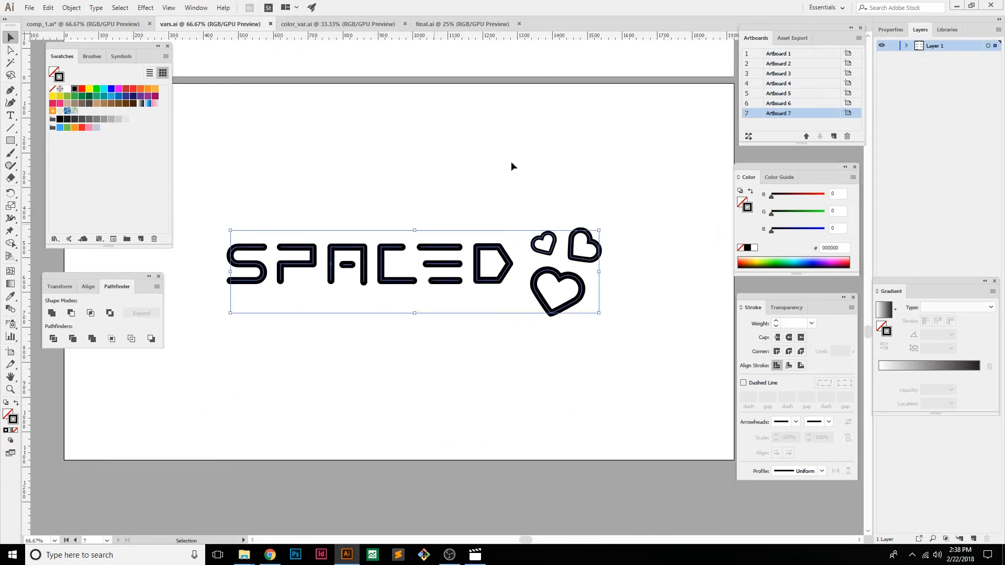
{"action": "left_click", "coordinate": [573, 114]}
In color_var.ai, compare the SPACED logos with differently coloured hearts on their white and black backgrounds
{"action": "left_click", "coordinate": [335, 24]}
{"action": "left_click_drag", "start_coordinate": [394, 78], "coordinate": [425, 437]}
{"action": "left_click_drag", "start_coordinate": [520, 133], "coordinate": [500, 348]}
{"action": "left_click_drag", "start_coordinate": [468, 157], "coordinate": [490, 364]}
{"action": "left_click_drag", "start_coordinate": [436, 160], "coordinate": [441, 366]}
{"action": "left_click_drag", "start_coordinate": [459, 64], "coordinate": [438, 187]}
{"action": "left_click_drag", "start_coordinate": [478, 484], "coordinate": [458, 138]}
{"action": "left_click_drag", "start_coordinate": [454, 431], "coordinate": [524, 392]}
{"action": "left_click_drag", "start_coordinate": [553, 95], "coordinate": [474, 433]}
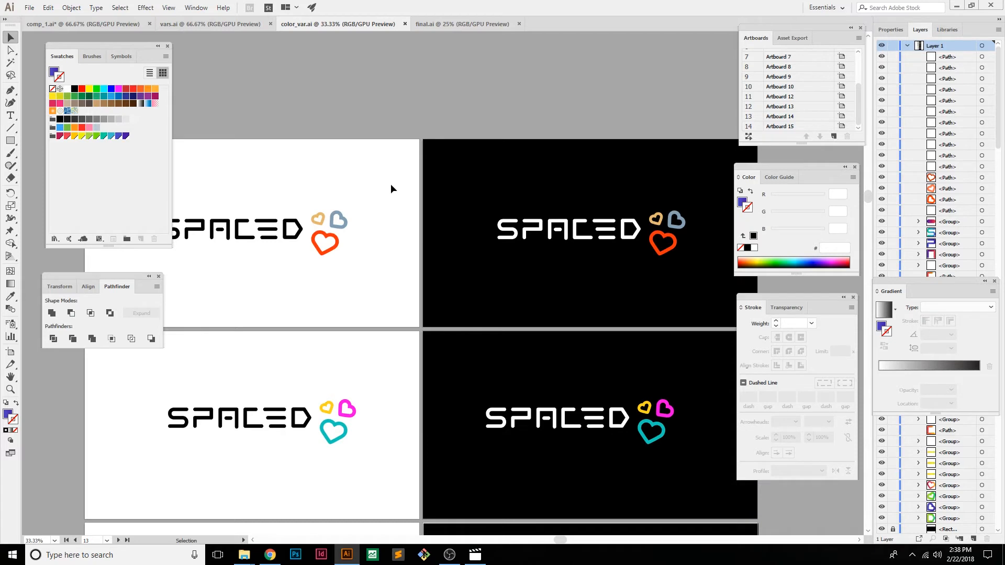
{"action": "left_click_drag", "start_coordinate": [340, 275], "coordinate": [363, 254]}
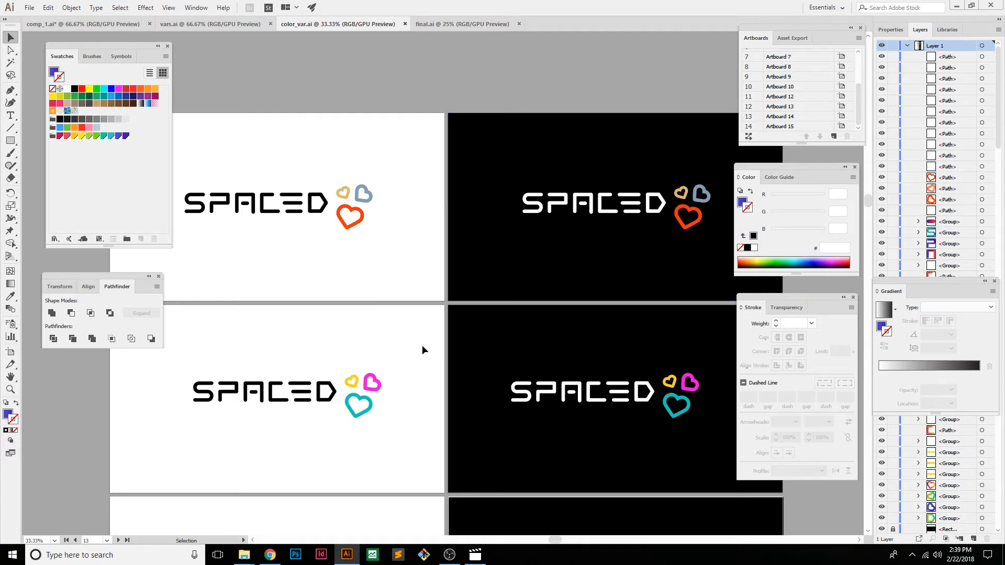
{"action": "left_click_drag", "start_coordinate": [431, 362], "coordinate": [433, 231]}
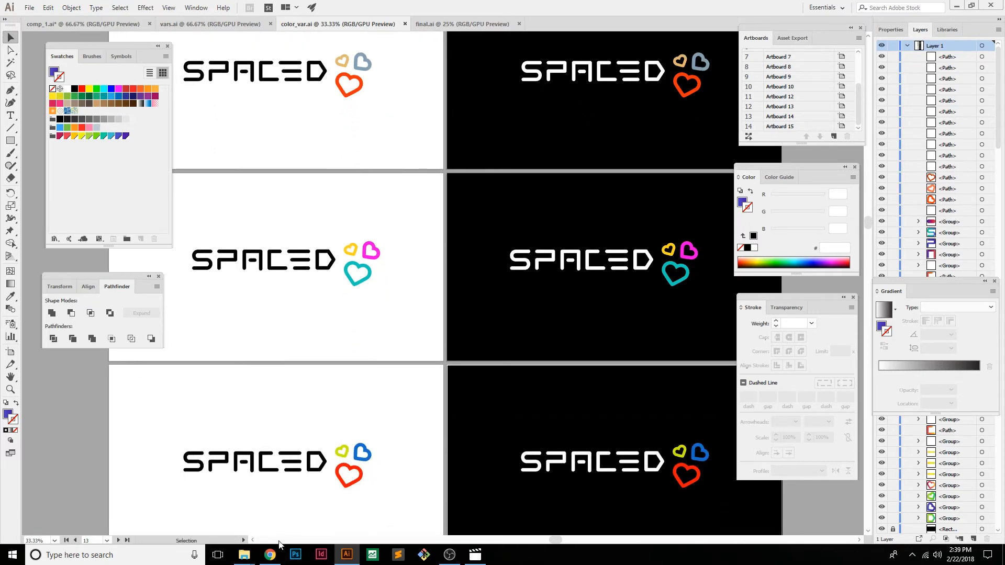
Switch to the browser to view the Tesla logo and the multicoloured SPACED logo in the #SPACEDchallenge Design Feedback R1 video
{"action": "left_click", "coordinate": [274, 558]}
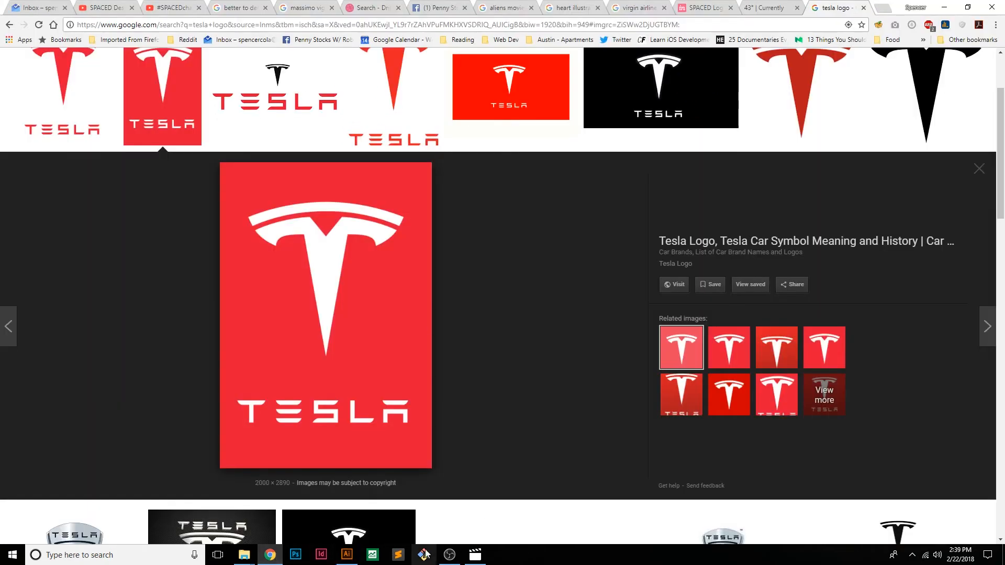
{"action": "left_click", "coordinate": [448, 559]}
{"action": "left_click", "coordinate": [448, 559]}
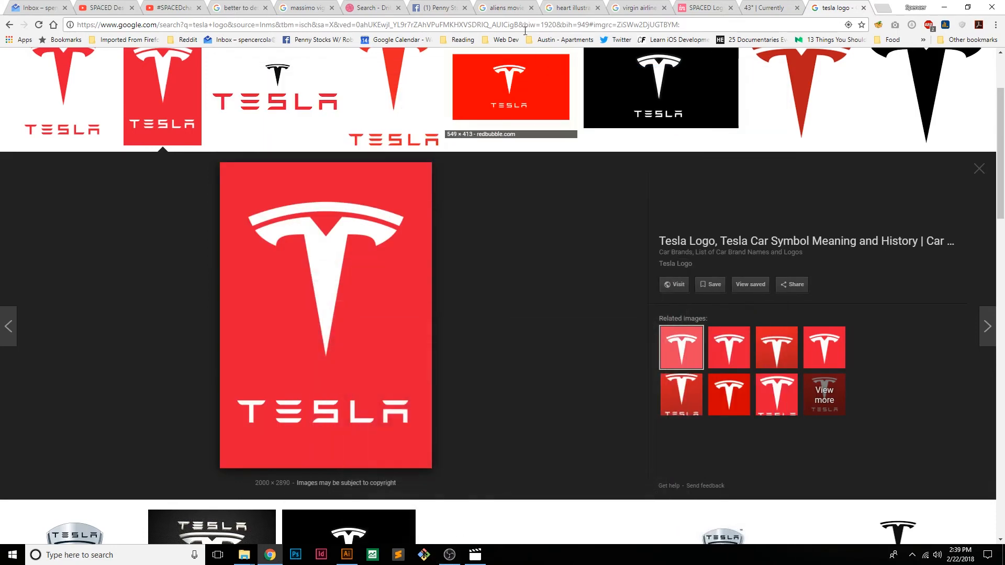
{"action": "left_click", "coordinate": [178, 7]}
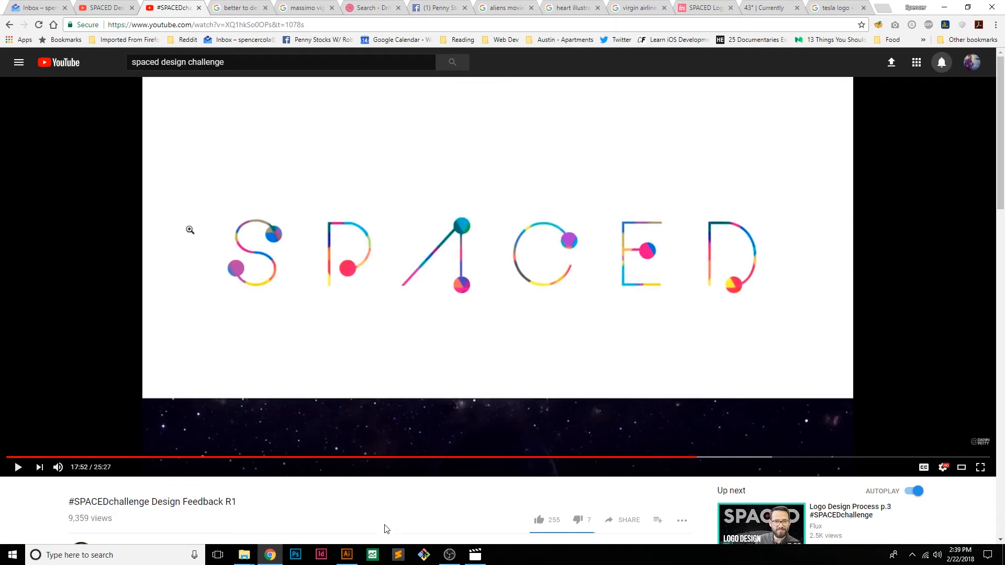
Return to Illustrator and look over the remaining color_var.ai variants, from the orange hearts to the rainbow gradients
{"action": "mouse_move", "coordinate": [347, 557]}
{"action": "key", "text": "alt+Tab"}
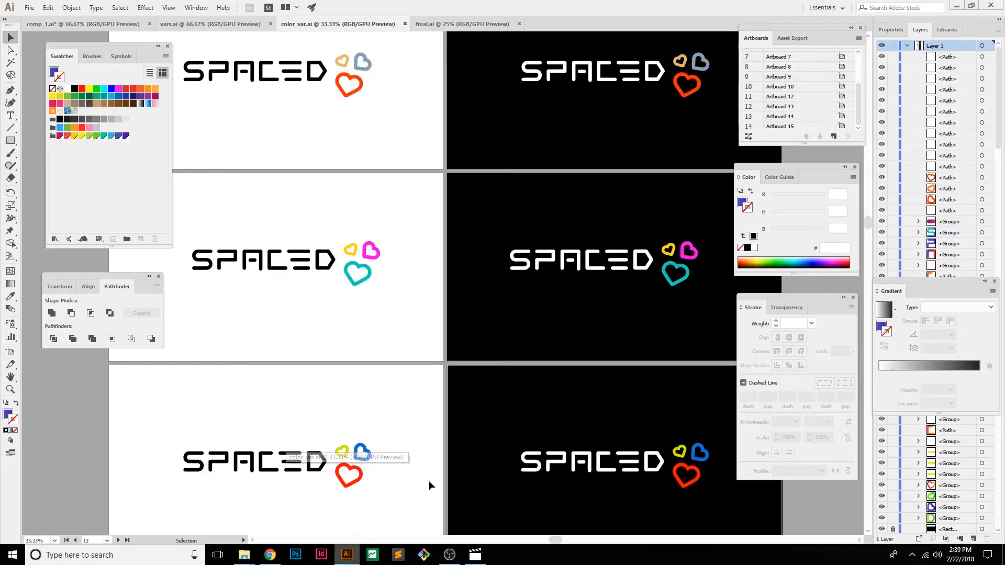
{"action": "left_click_drag", "start_coordinate": [471, 375], "coordinate": [460, 234]}
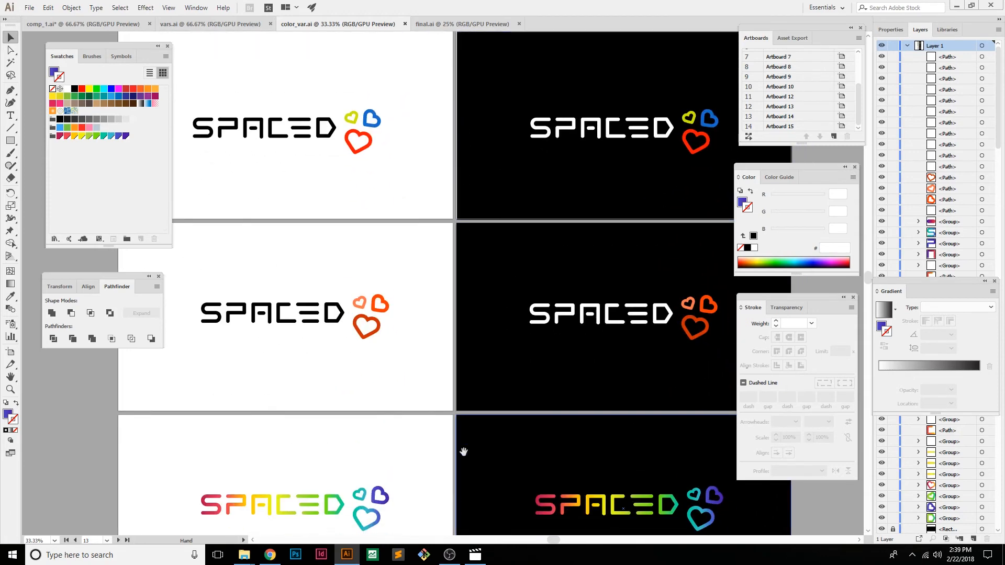
{"action": "left_click_drag", "start_coordinate": [452, 456], "coordinate": [448, 200]}
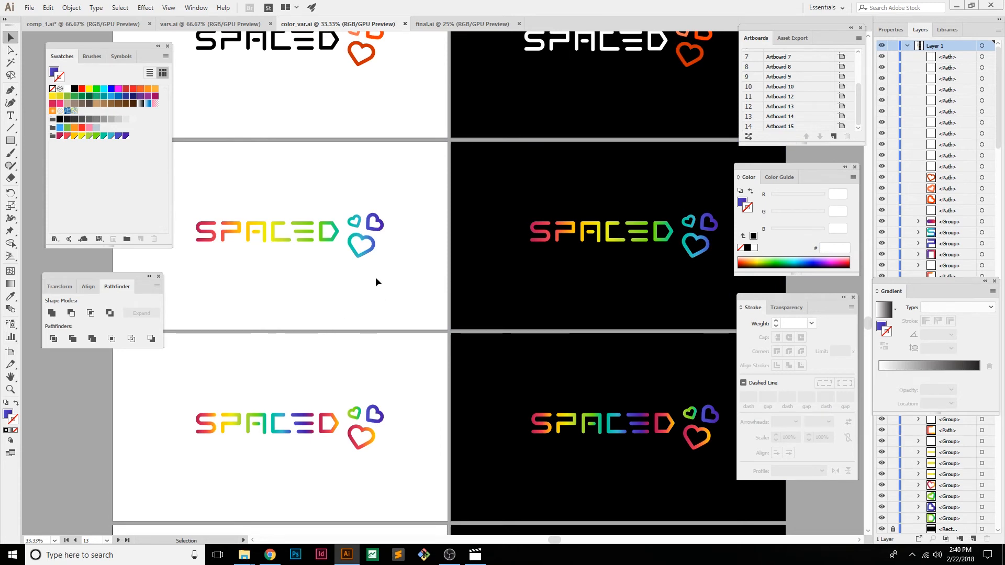
Examine the red-to-purple gradient SPACED logo up close on both its white and black artboards
{"action": "key", "text": "ctrl+equal"}
{"action": "key", "text": "ctrl+equal"}
{"action": "left_click_drag", "start_coordinate": [347, 229], "coordinate": [616, 325]}
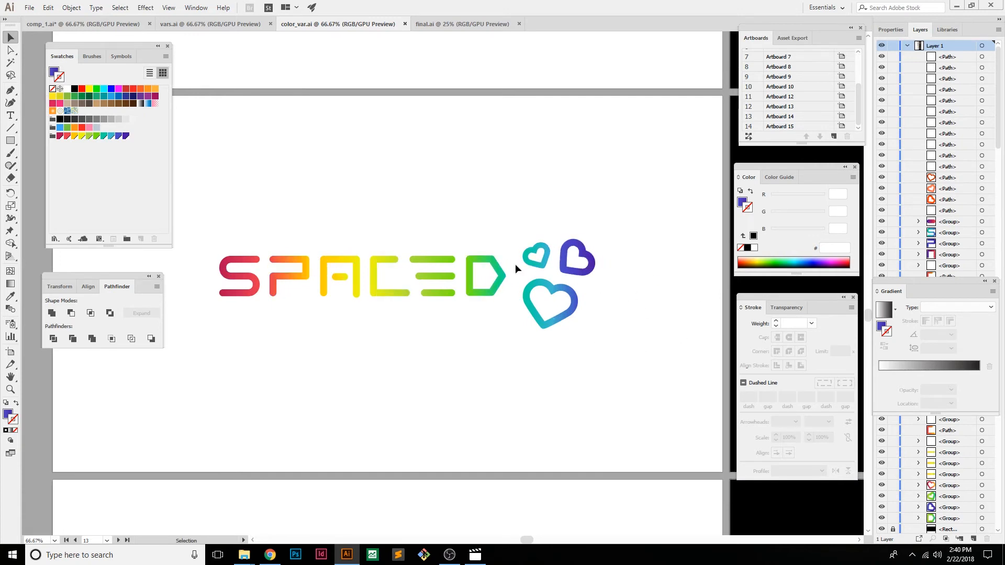
{"action": "left_click", "coordinate": [429, 277]}
{"action": "left_click_drag", "start_coordinate": [675, 267], "coordinate": [655, 241]}
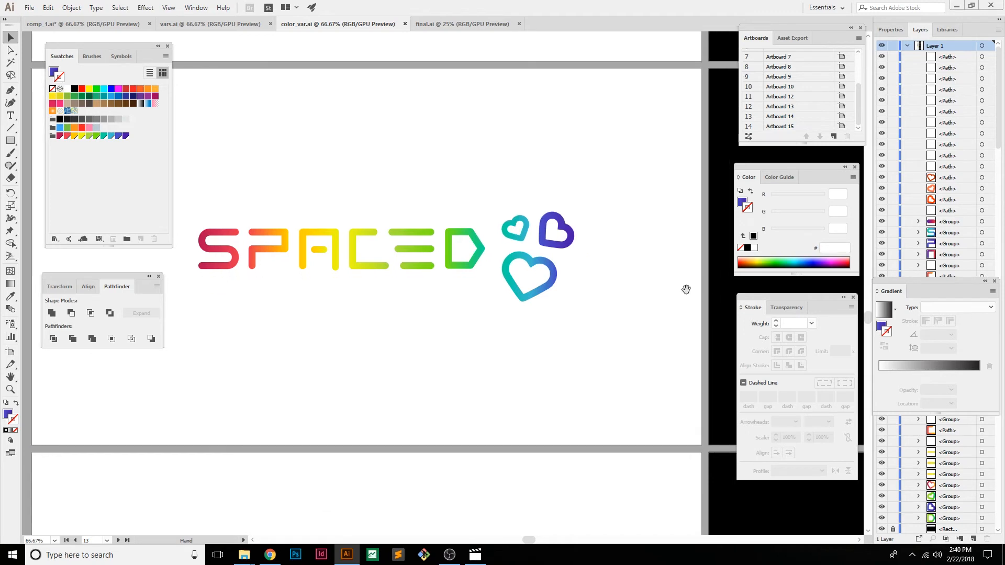
{"action": "left_click_drag", "start_coordinate": [689, 278], "coordinate": [282, 249]}
{"action": "left_click_drag", "start_coordinate": [670, 299], "coordinate": [413, 321]}
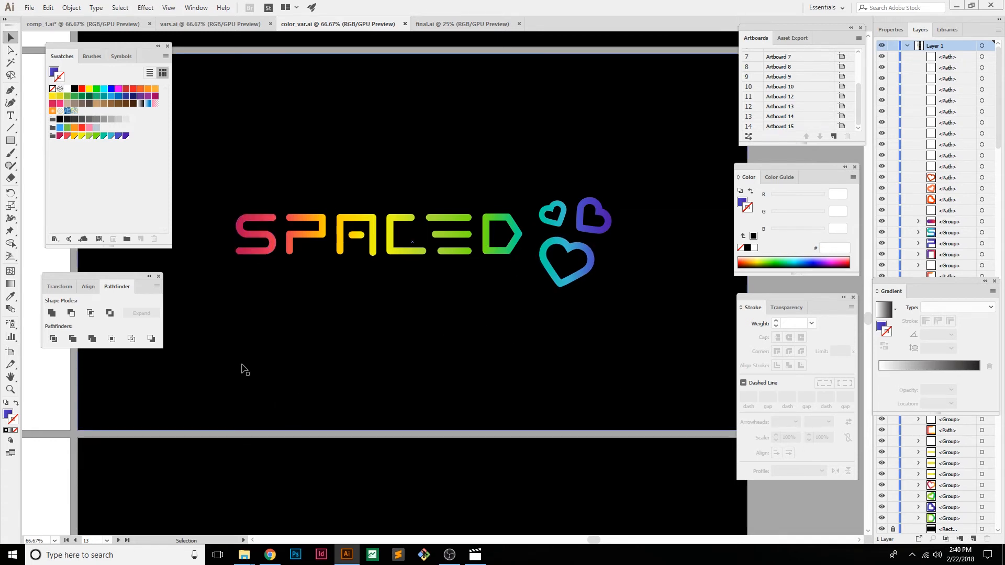
{"action": "left_click_drag", "start_coordinate": [213, 370], "coordinate": [259, 351]}
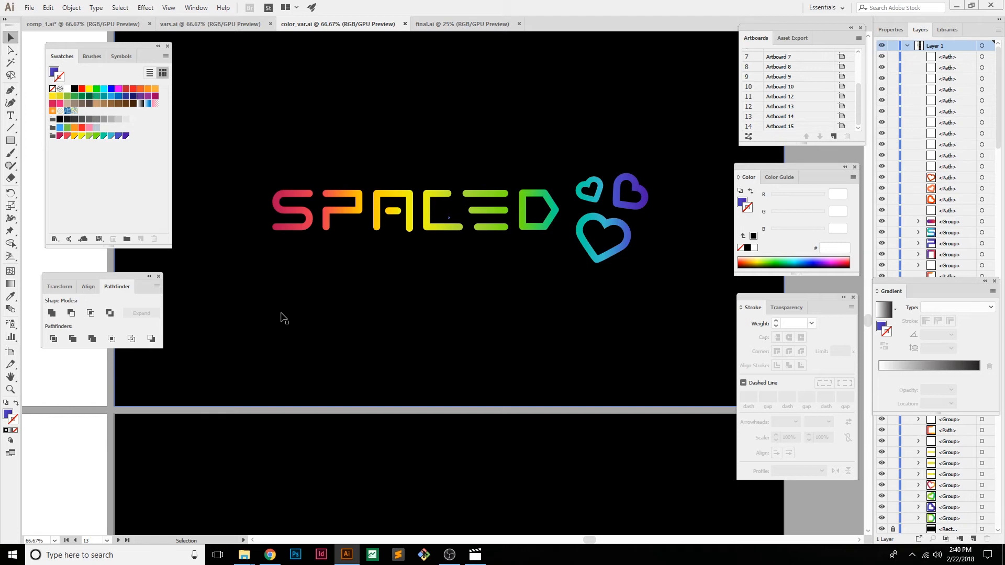
Examine the second gradient variant, with a red-orange D and large heart, on its white and black artboards
{"action": "left_click_drag", "start_coordinate": [227, 320], "coordinate": [588, 272]}
{"action": "left_click_drag", "start_coordinate": [328, 288], "coordinate": [538, 281]}
{"action": "left_click_drag", "start_coordinate": [543, 356], "coordinate": [561, 187]}
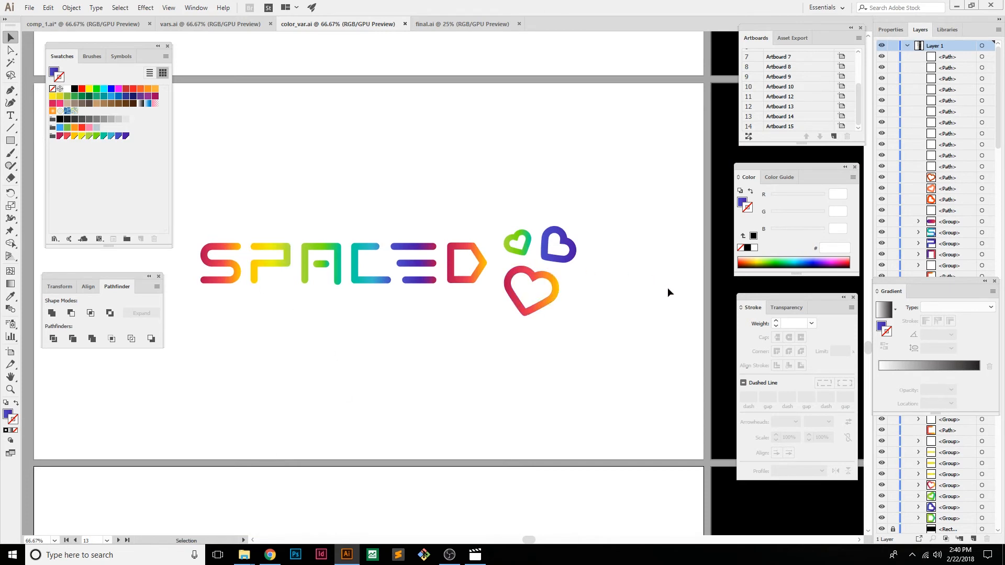
{"action": "left_click_drag", "start_coordinate": [692, 306], "coordinate": [429, 258]}
{"action": "left_click_drag", "start_coordinate": [743, 320], "coordinate": [424, 303]}
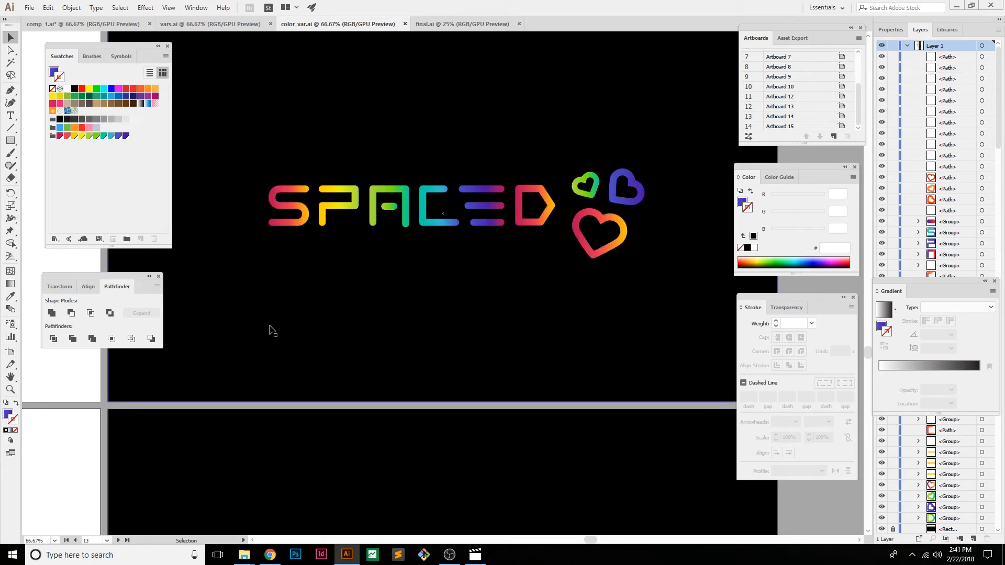
Examine the third gradient variant, with a teal S and green D, on its white and black artboards
{"action": "left_click_drag", "start_coordinate": [261, 337], "coordinate": [544, 342]}
{"action": "left_click_drag", "start_coordinate": [318, 312], "coordinate": [658, 299]}
{"action": "left_click_drag", "start_coordinate": [520, 367], "coordinate": [504, 146]}
{"action": "left_click_drag", "start_coordinate": [561, 327], "coordinate": [509, 226]}
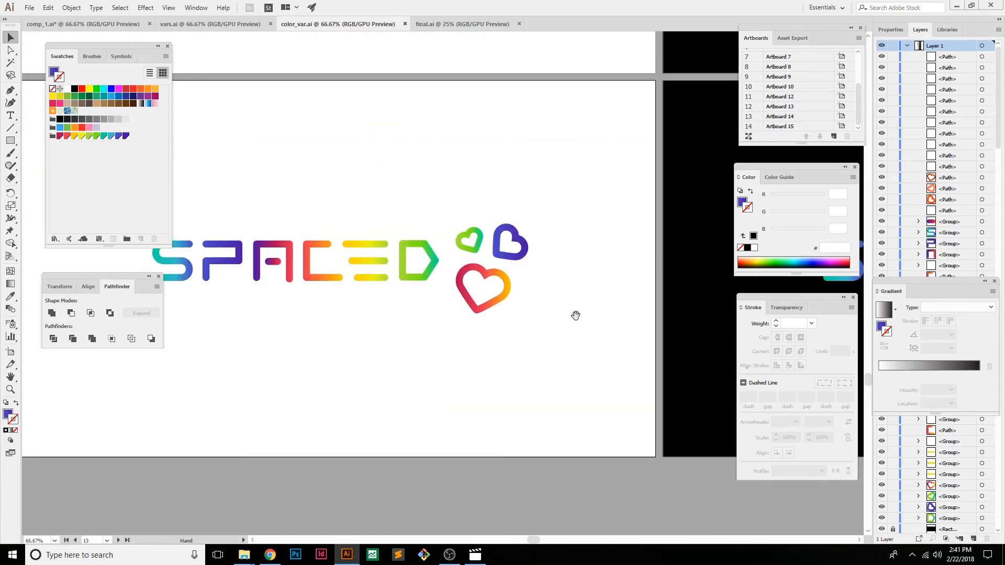
{"action": "left_click_drag", "start_coordinate": [575, 310], "coordinate": [613, 292]}
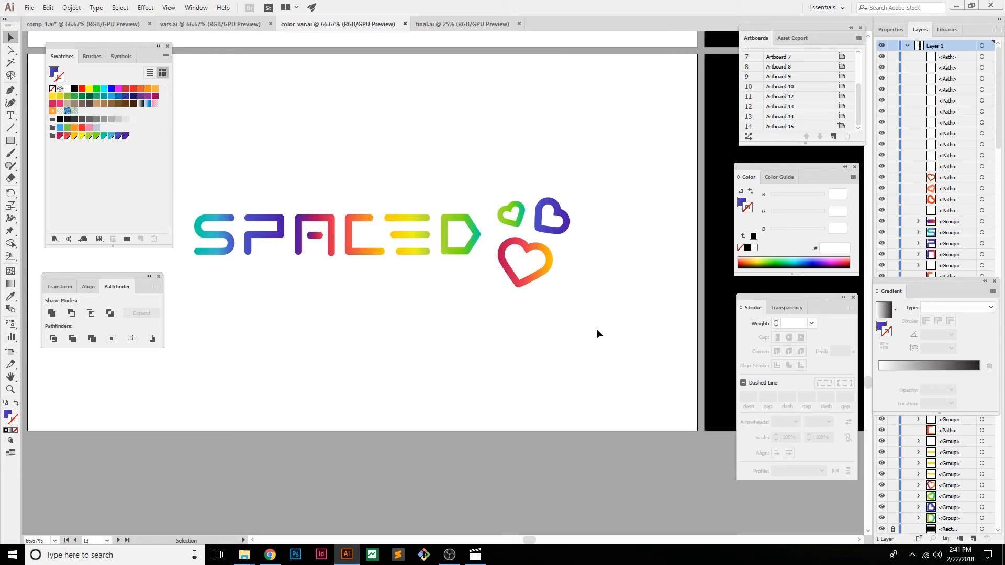
{"action": "left_click_drag", "start_coordinate": [722, 312], "coordinate": [403, 283]}
{"action": "left_click_drag", "start_coordinate": [710, 280], "coordinate": [559, 289]}
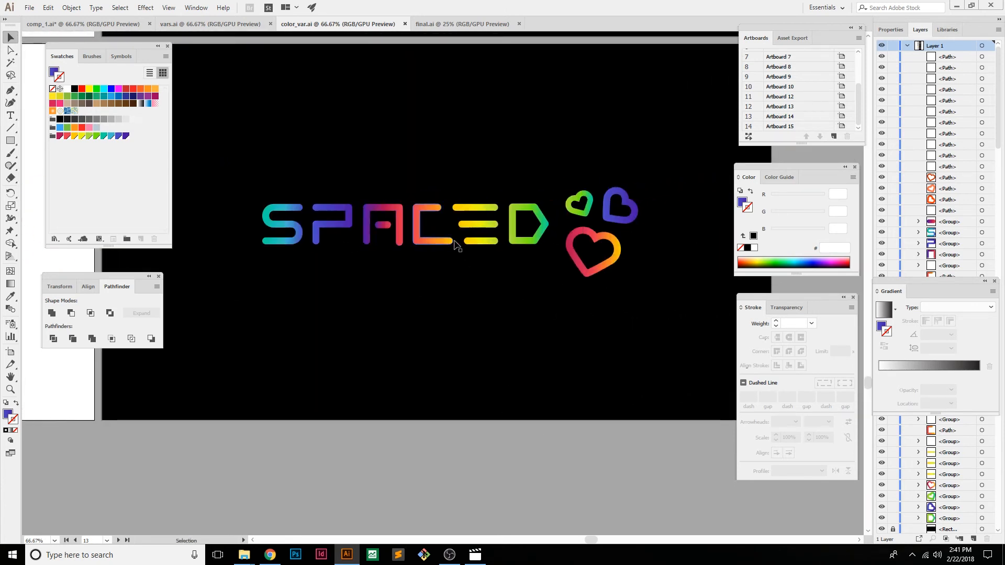
Review the last two gradient variants side by side, focusing on the teal-to-green lettering on white
{"action": "scroll", "coordinate": [468, 339], "scroll_direction": "down", "scroll_amount": 3}
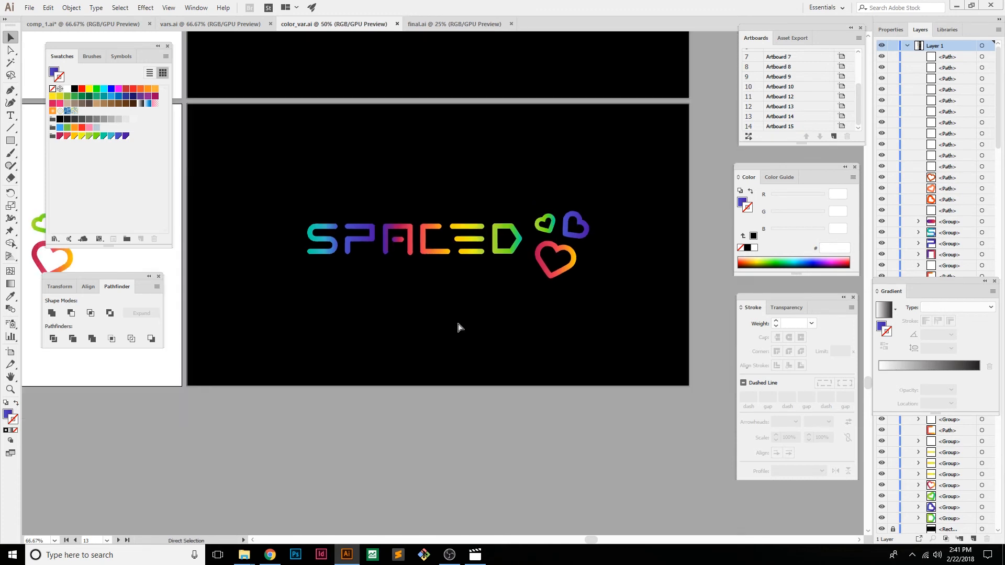
{"action": "left_click_drag", "start_coordinate": [337, 320], "coordinate": [423, 326]}
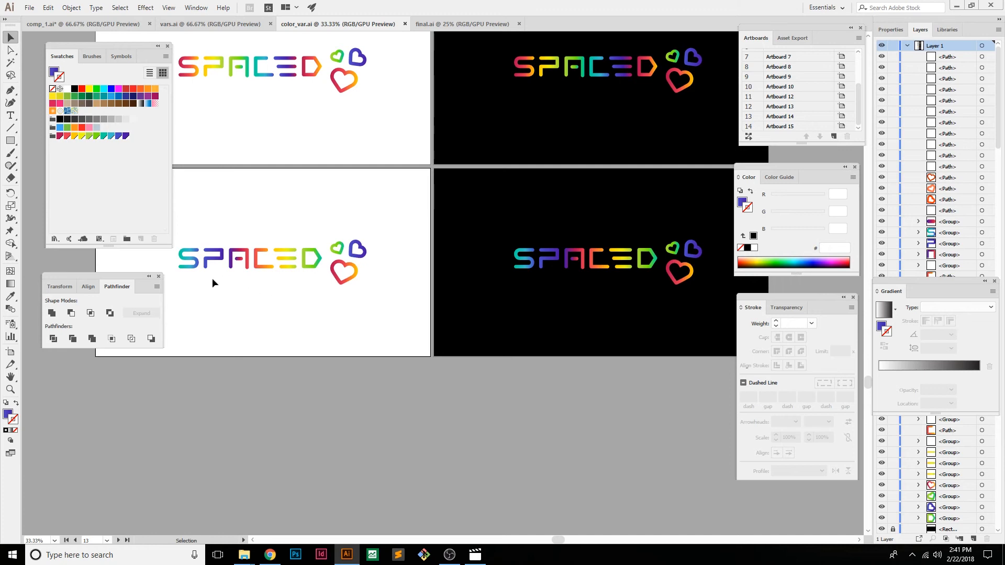
{"action": "left_click_drag", "start_coordinate": [396, 186], "coordinate": [162, 299]}
{"action": "left_click", "coordinate": [304, 337]}
{"action": "left_click_drag", "start_coordinate": [329, 329], "coordinate": [345, 334]}
{"action": "left_click_drag", "start_coordinate": [366, 232], "coordinate": [185, 305]}
{"action": "left_click", "coordinate": [327, 325]}
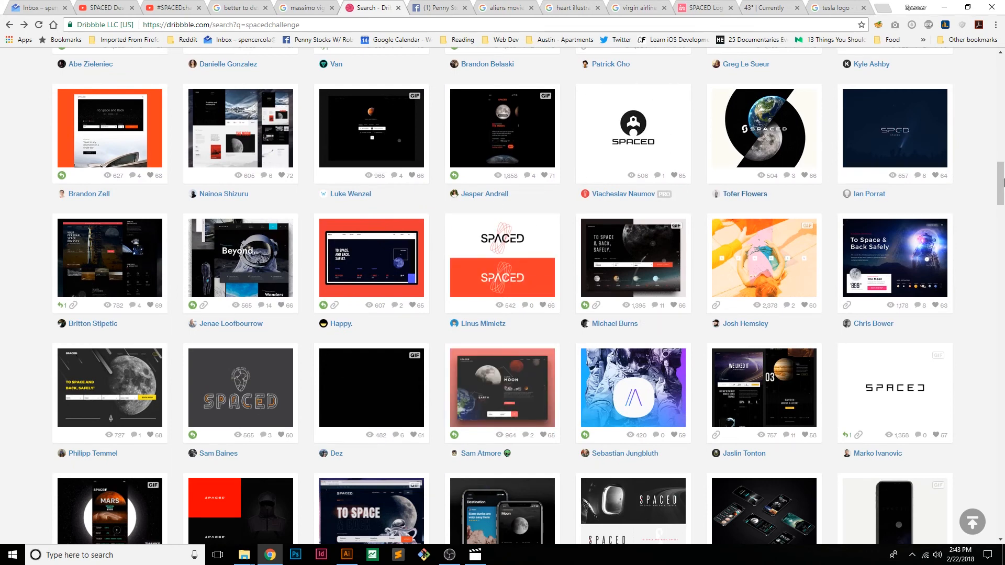
In the browser, browse Dribbble's spacedchallenge shots, opening the dark-blue starry logo and the black custom-lettering logo to compare letterforms
{"action": "left_click", "coordinate": [895, 128]}
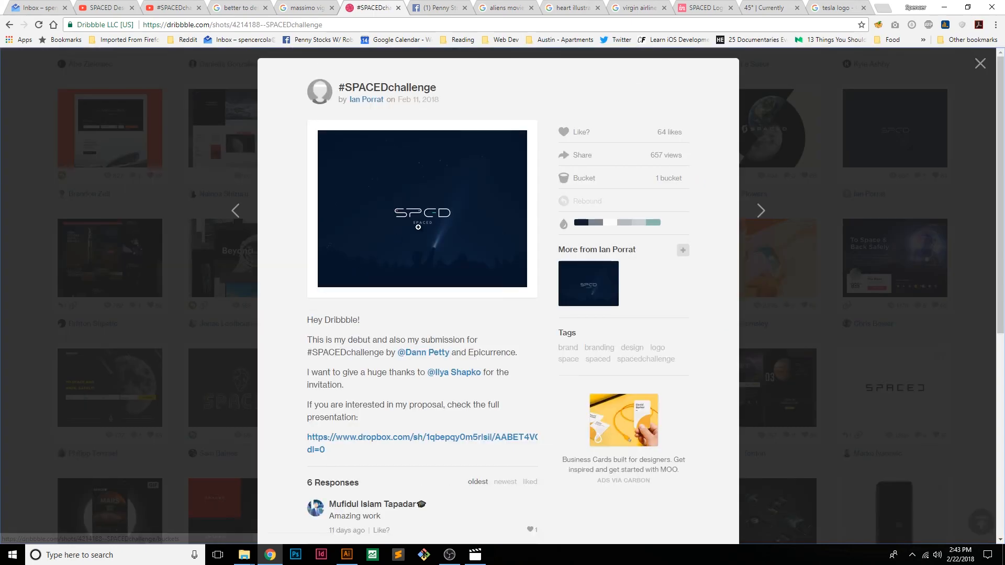
{"action": "left_click", "coordinate": [61, 372]}
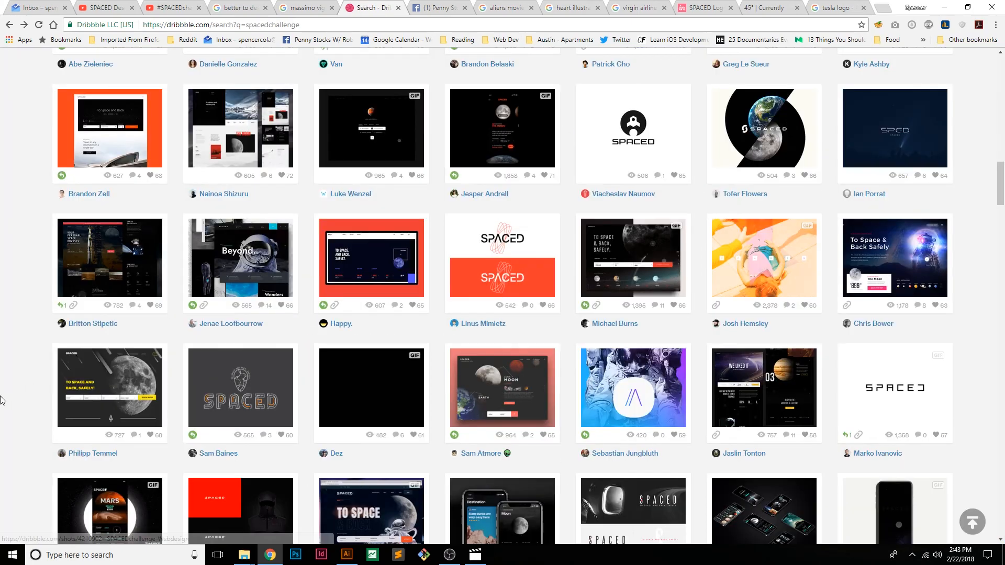
{"action": "scroll", "coordinate": [22, 419], "scroll_direction": "down", "scroll_amount": 1}
{"action": "scroll", "coordinate": [22, 419], "scroll_direction": "down", "scroll_amount": 3}
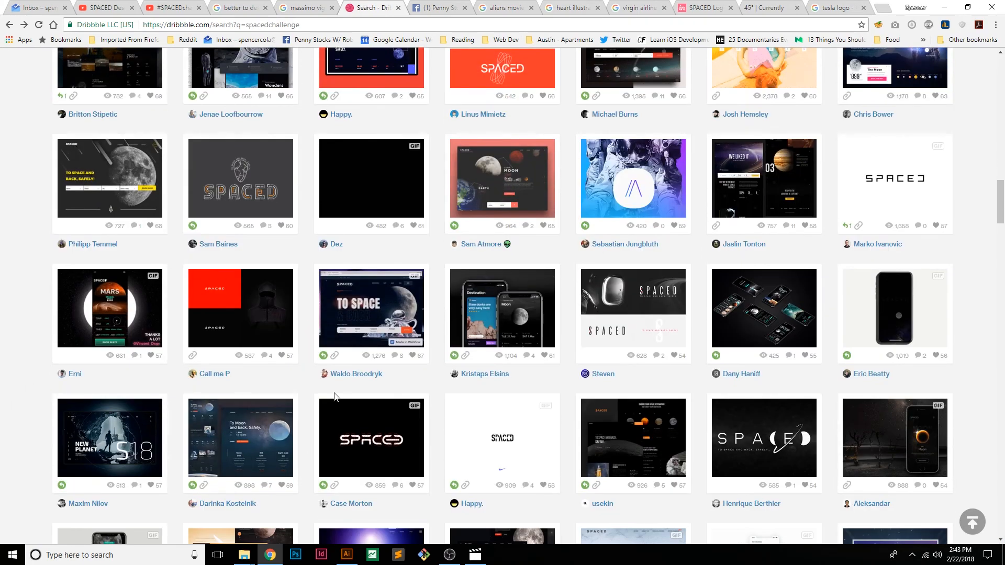
{"action": "left_click", "coordinate": [375, 459]}
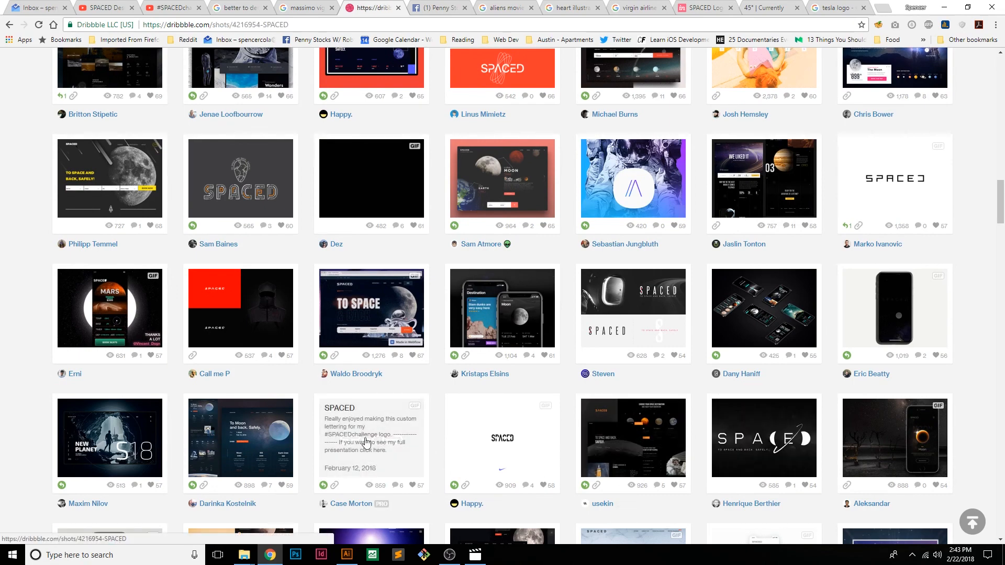
{"action": "left_click", "coordinate": [15, 279]}
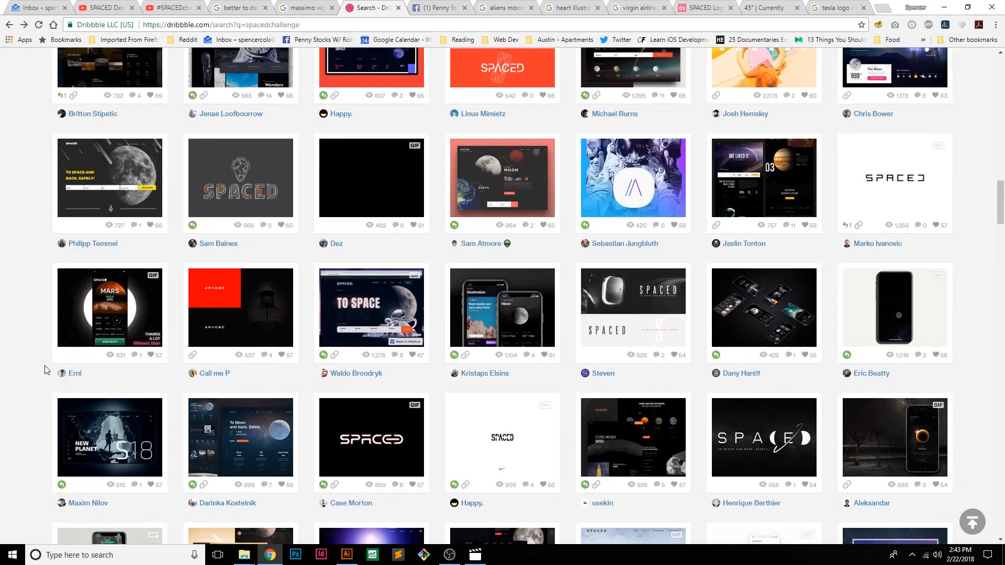
{"action": "scroll", "coordinate": [41, 357], "scroll_direction": "down", "scroll_amount": 5}
{"action": "scroll", "coordinate": [12, 373], "scroll_direction": "down", "scroll_amount": 3}
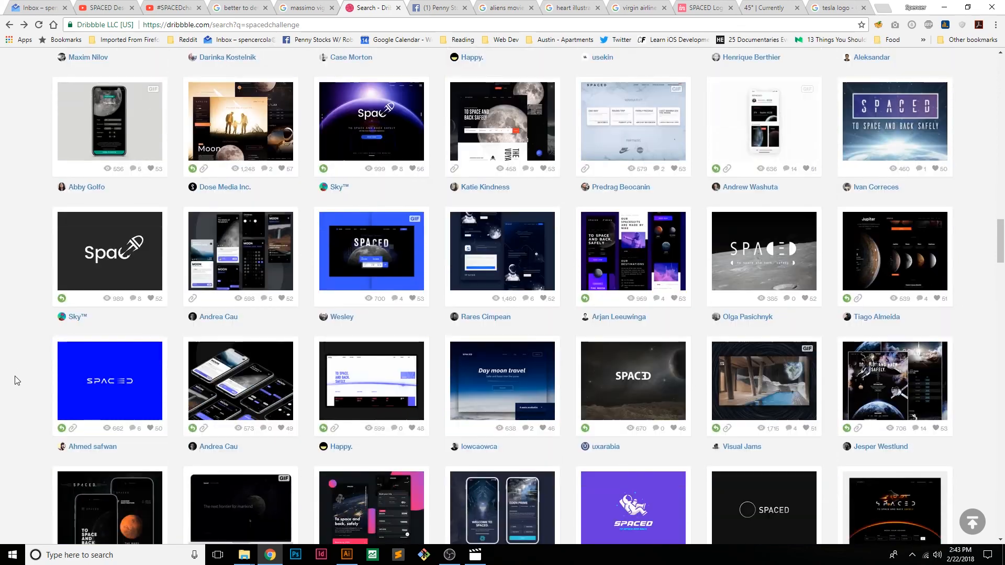
Examine the white-on-bright-blue SPACED logo and the SPACE-D logo on an astronaut helmet, closing each shot after viewing
{"action": "left_click", "coordinate": [107, 357]}
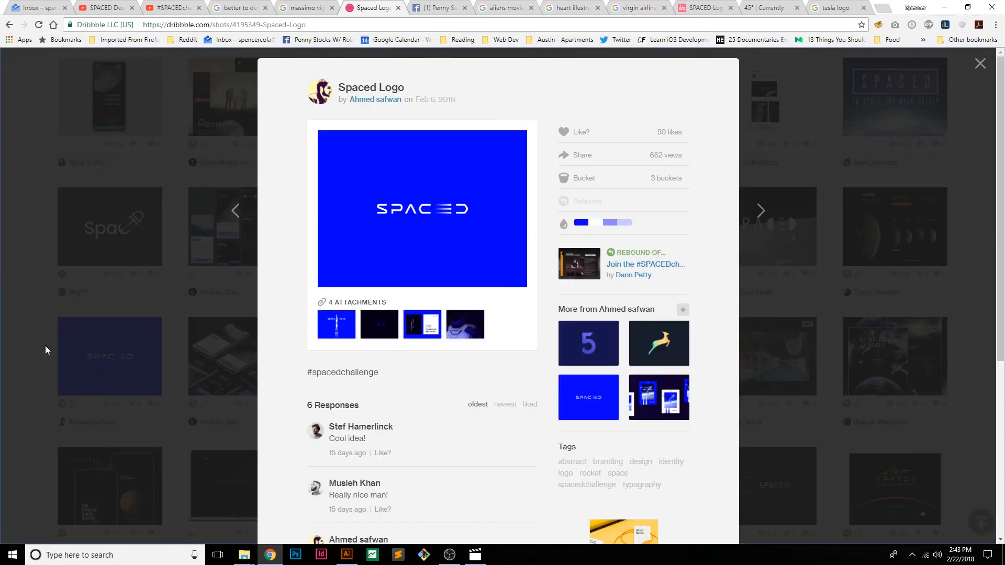
{"action": "left_click", "coordinate": [2, 341]}
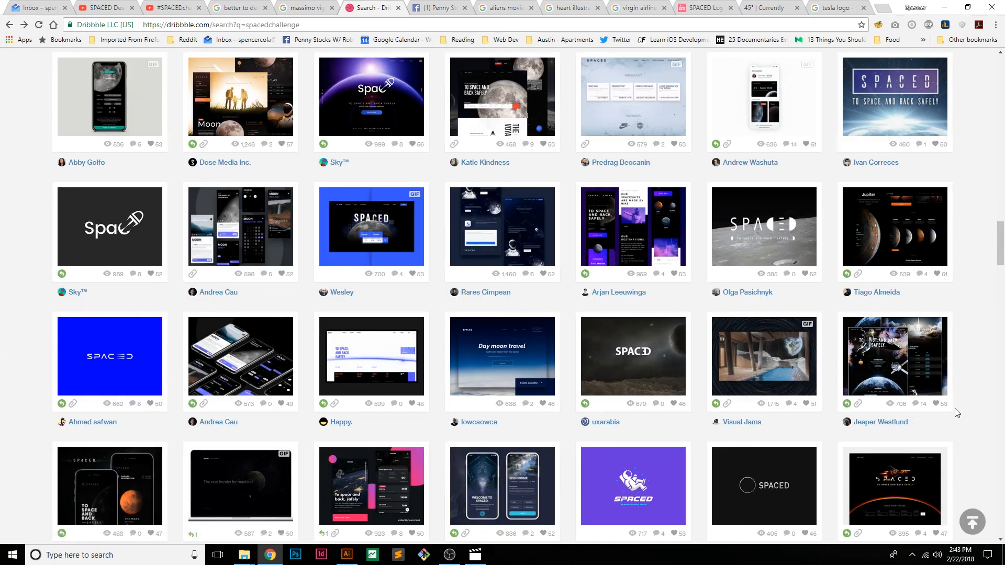
{"action": "scroll", "coordinate": [955, 416], "scroll_direction": "down", "scroll_amount": 11}
{"action": "scroll", "coordinate": [956, 413], "scroll_direction": "down", "scroll_amount": 1}
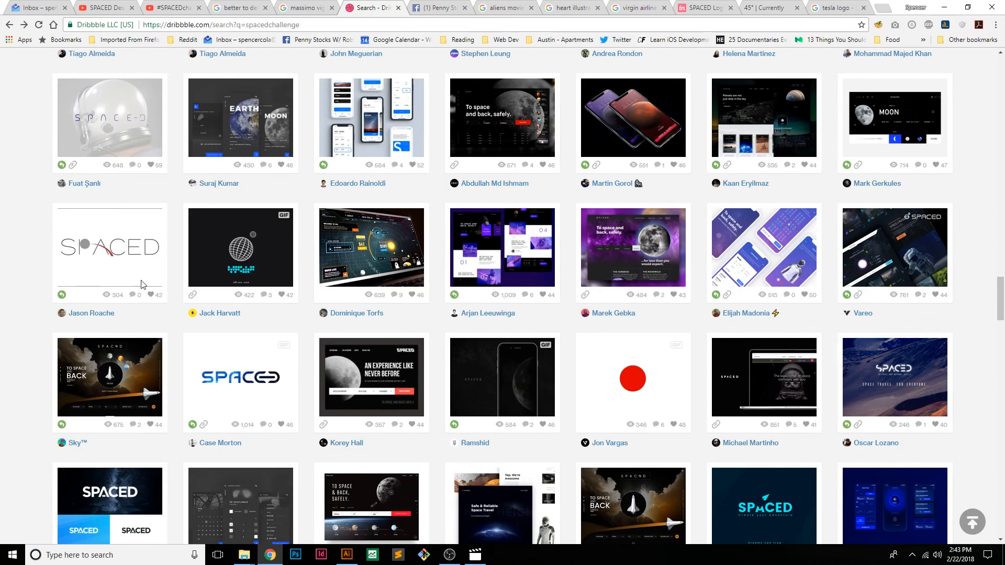
{"action": "left_click", "coordinate": [121, 123]}
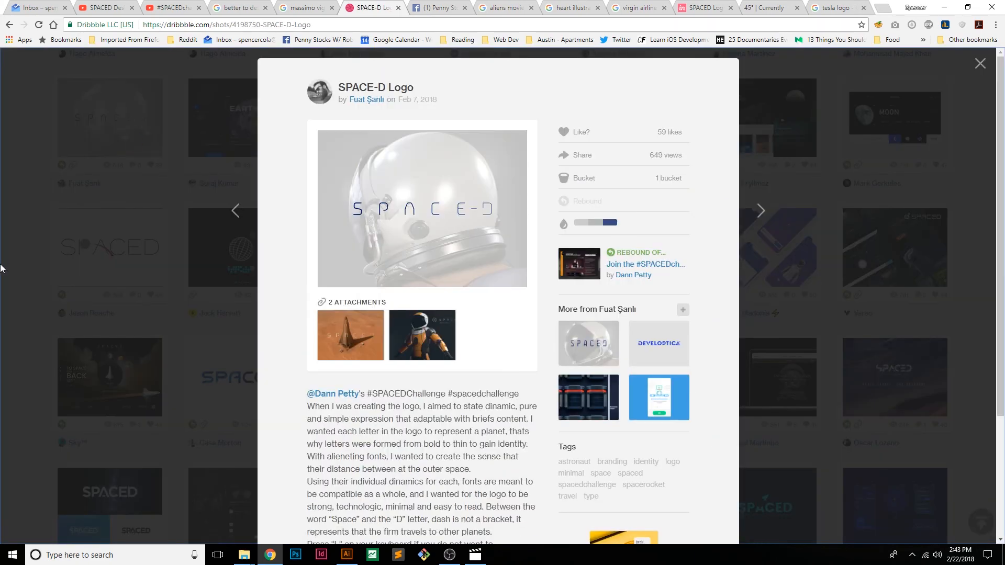
{"action": "left_click", "coordinate": [21, 268]}
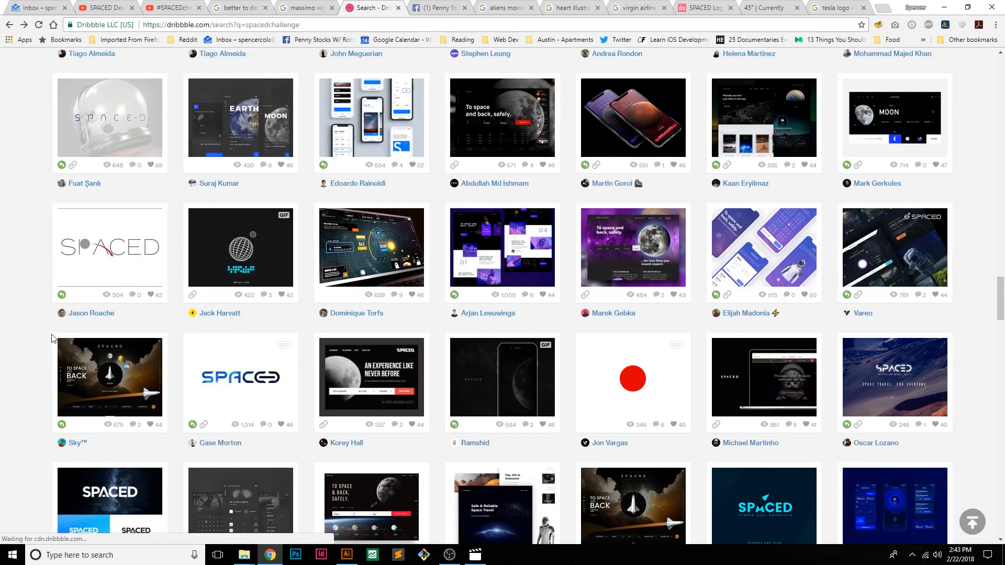
Open the blue SPACED logo shot on white, compare its lettering with the gradient variant in Illustrator, and return to the Dribbble results
{"action": "scroll", "coordinate": [250, 273], "scroll_direction": "down", "scroll_amount": 2}
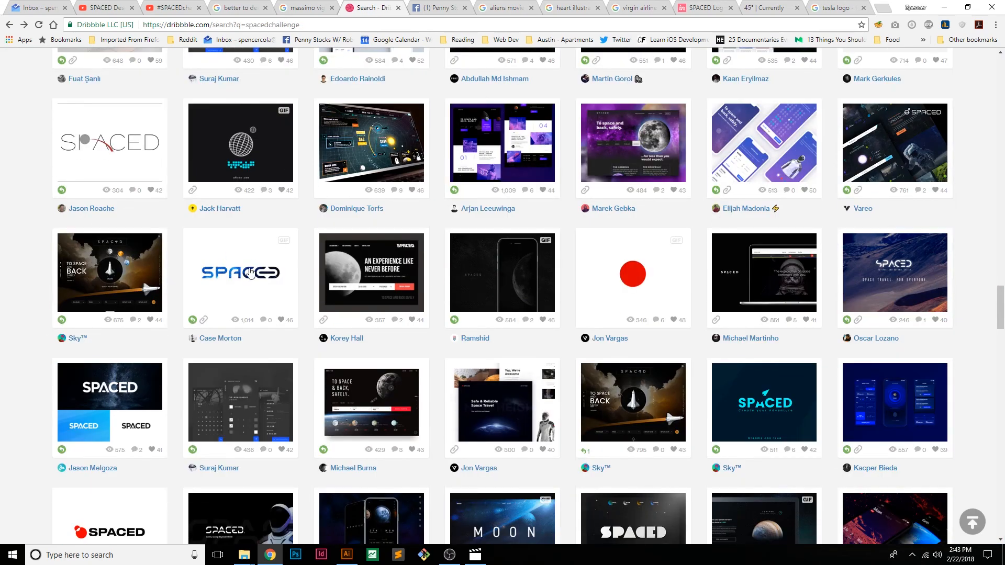
{"action": "left_click", "coordinate": [225, 251]}
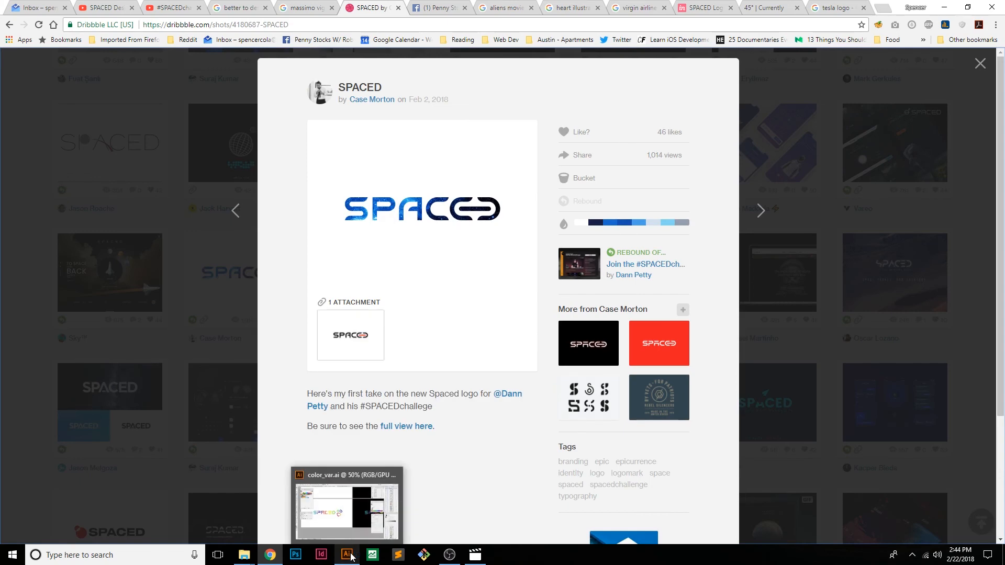
{"action": "left_click", "coordinate": [348, 555]}
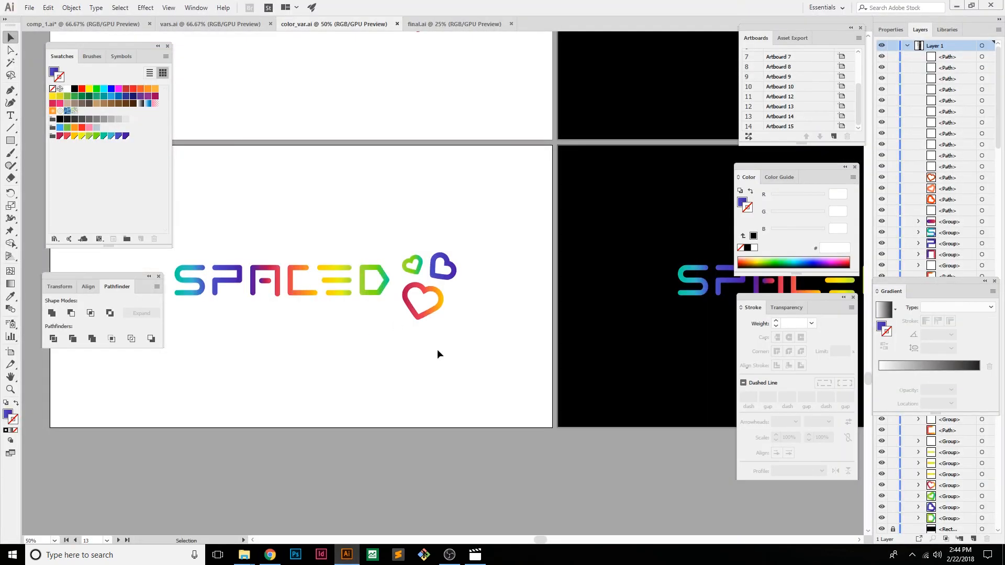
{"action": "left_click", "coordinate": [270, 555]}
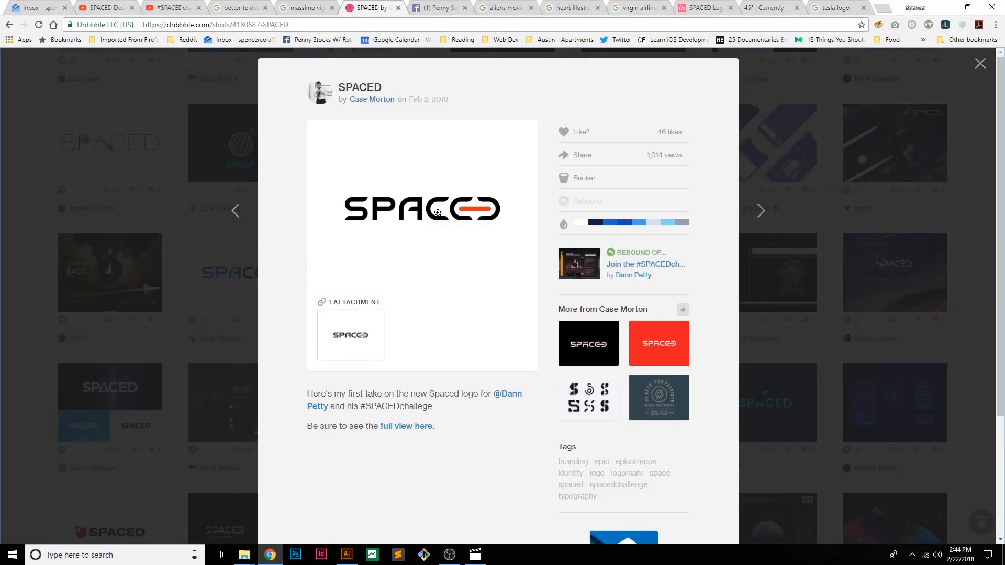
{"action": "left_click", "coordinate": [10, 368]}
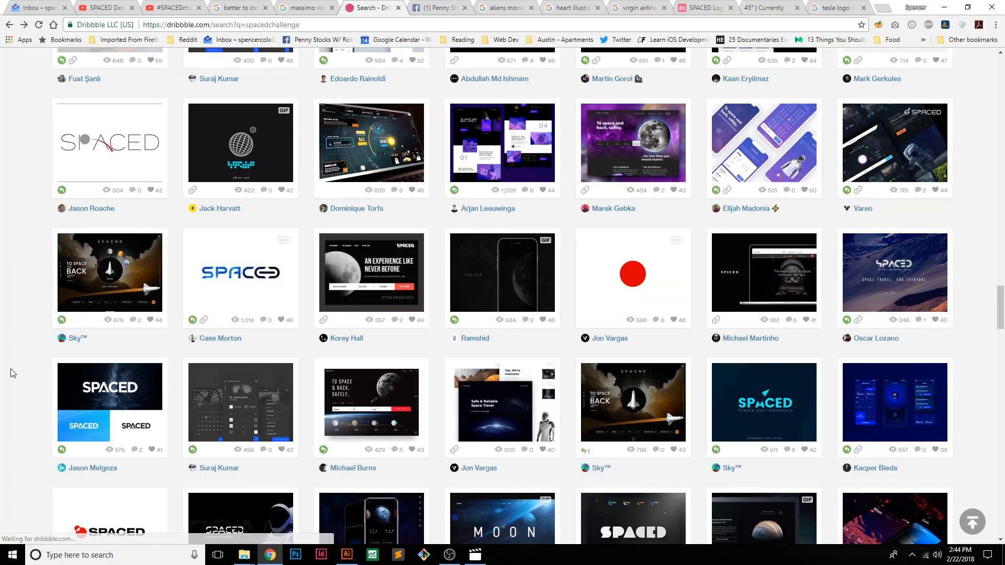
Browse the spacedchallenge results from the first row through the later entries, surveying the SPACED logo treatments
{"action": "scroll", "coordinate": [9, 368], "scroll_direction": "down", "scroll_amount": 10}
{"action": "scroll", "coordinate": [9, 367], "scroll_direction": "up", "scroll_amount": 10}
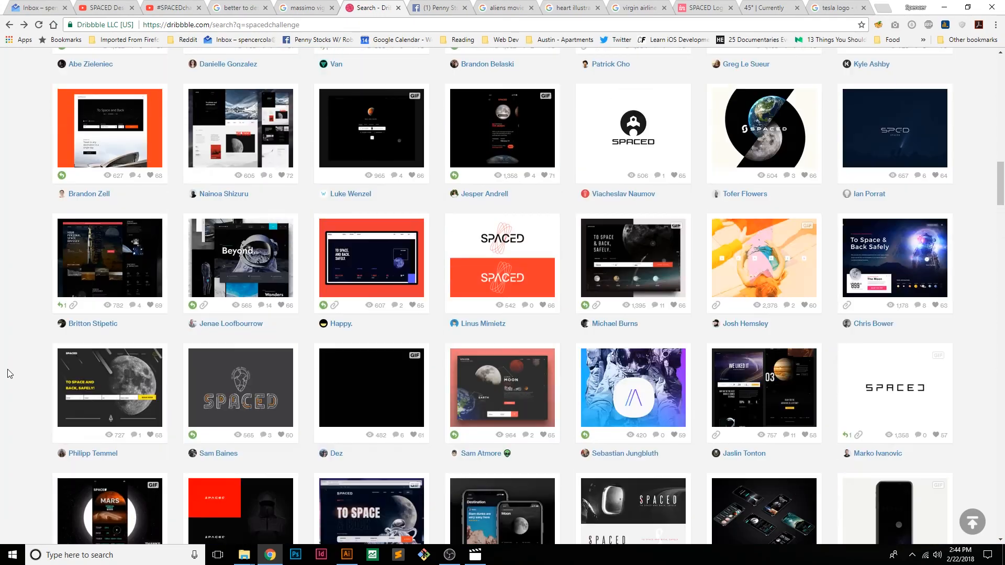
{"action": "scroll", "coordinate": [15, 385], "scroll_direction": "up", "scroll_amount": 10}
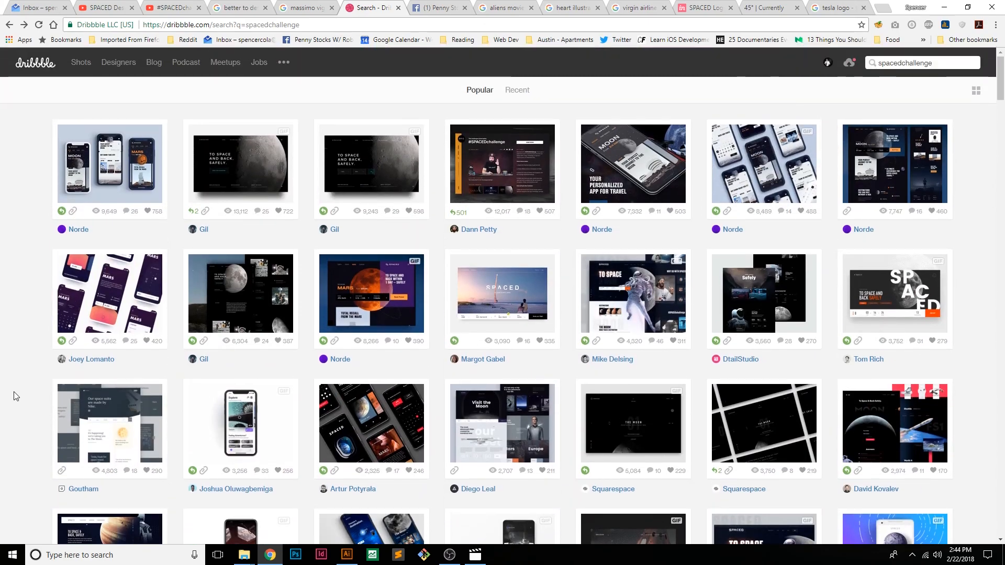
{"action": "scroll", "coordinate": [15, 396], "scroll_direction": "down", "scroll_amount": 15}
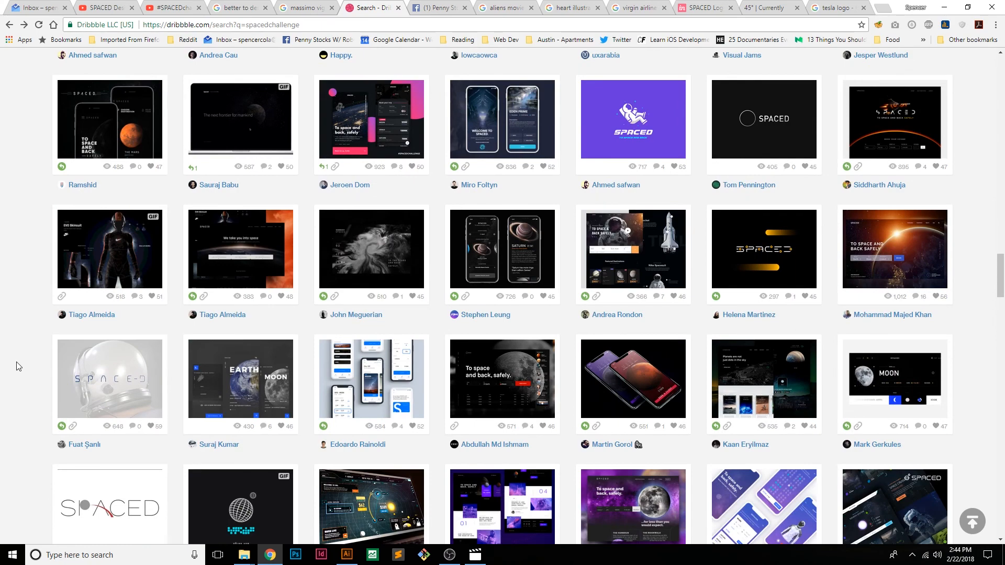
{"action": "scroll", "coordinate": [18, 366], "scroll_direction": "down", "scroll_amount": 9}
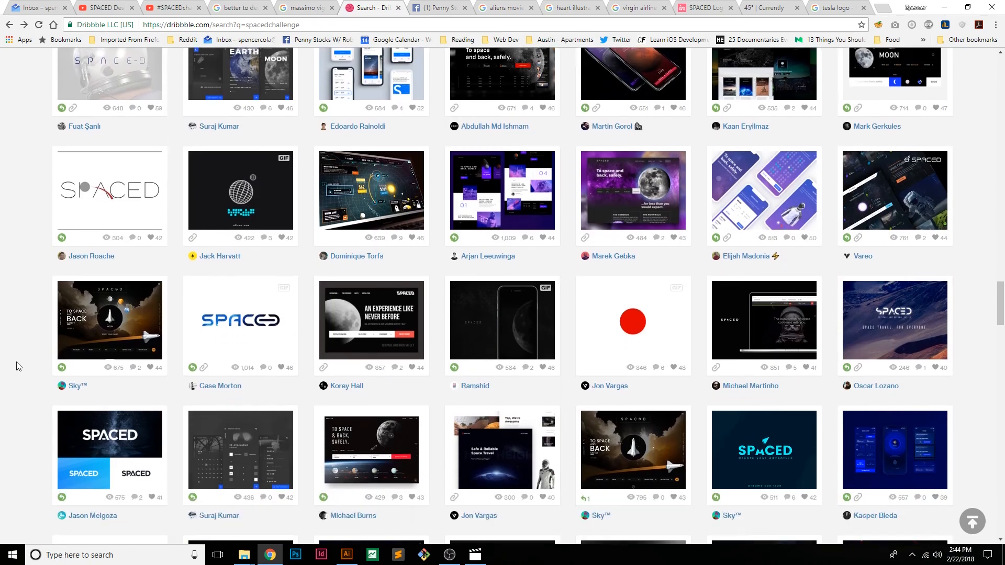
{"action": "scroll", "coordinate": [19, 366], "scroll_direction": "down", "scroll_amount": 3}
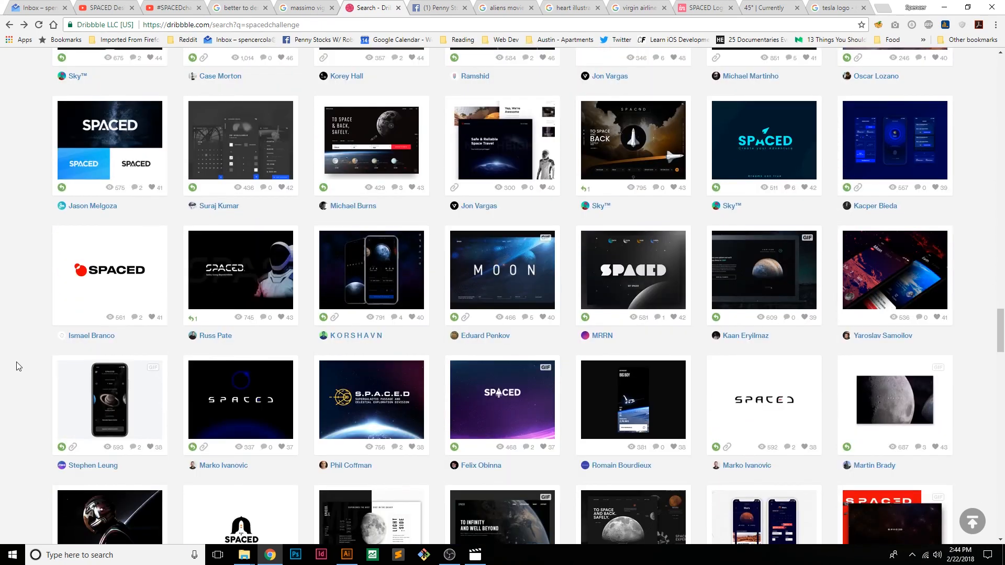
{"action": "scroll", "coordinate": [19, 366], "scroll_direction": "down", "scroll_amount": 6}
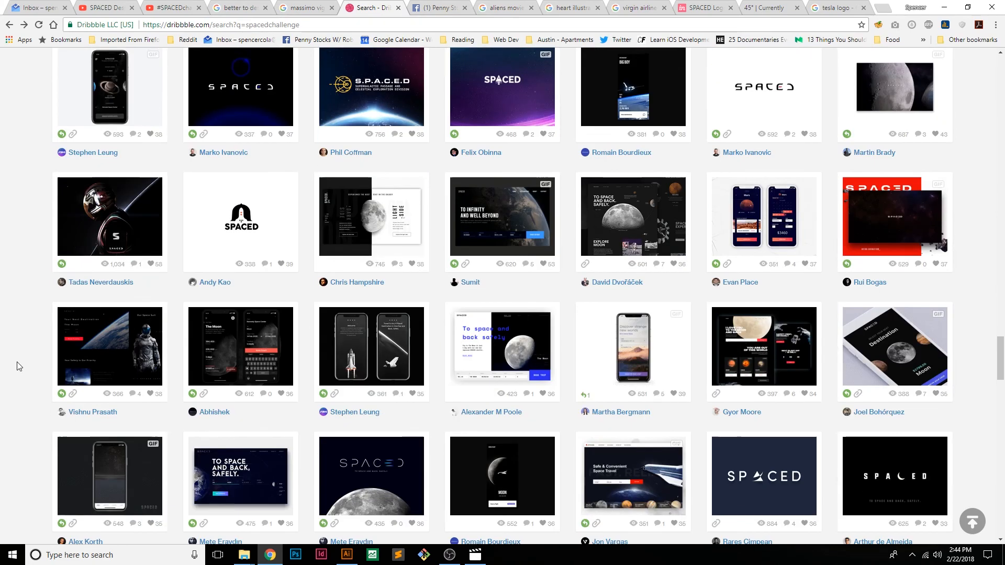
{"action": "mouse_move", "coordinate": [862, 243]}
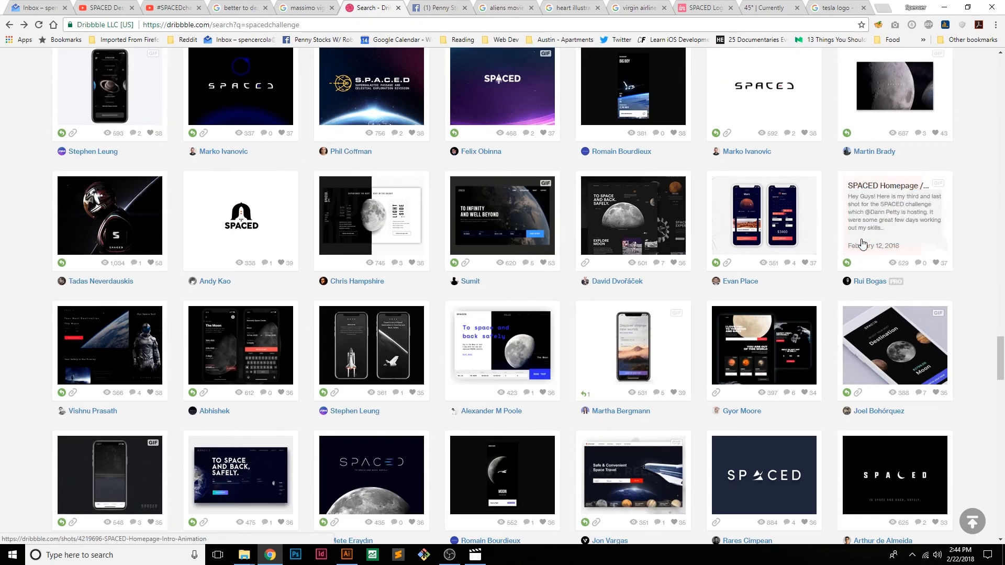
{"action": "scroll", "coordinate": [862, 244], "scroll_direction": "down", "scroll_amount": 3}
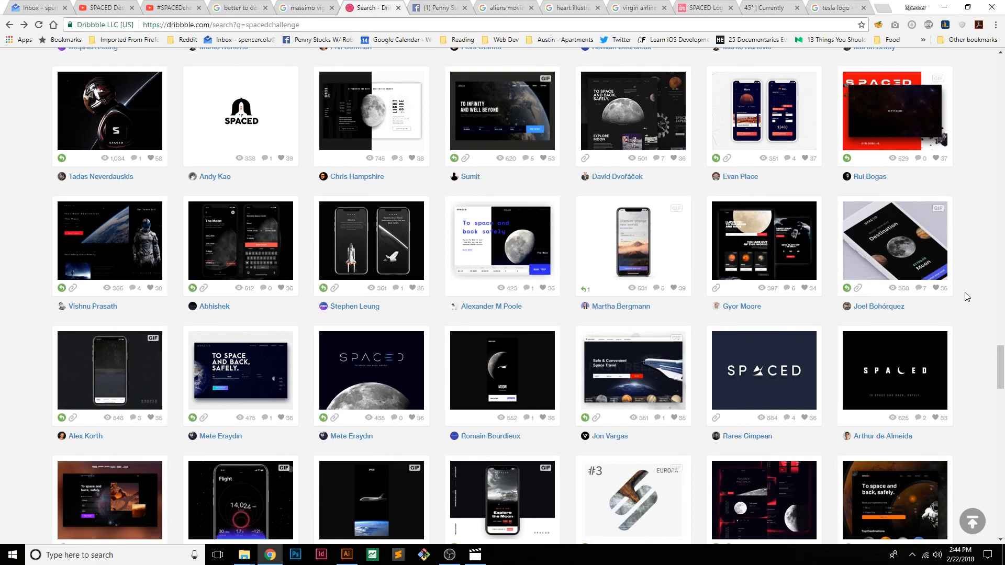
{"action": "scroll", "coordinate": [967, 297], "scroll_direction": "down", "scroll_amount": 3}
{"action": "scroll", "coordinate": [966, 296], "scroll_direction": "down", "scroll_amount": 3}
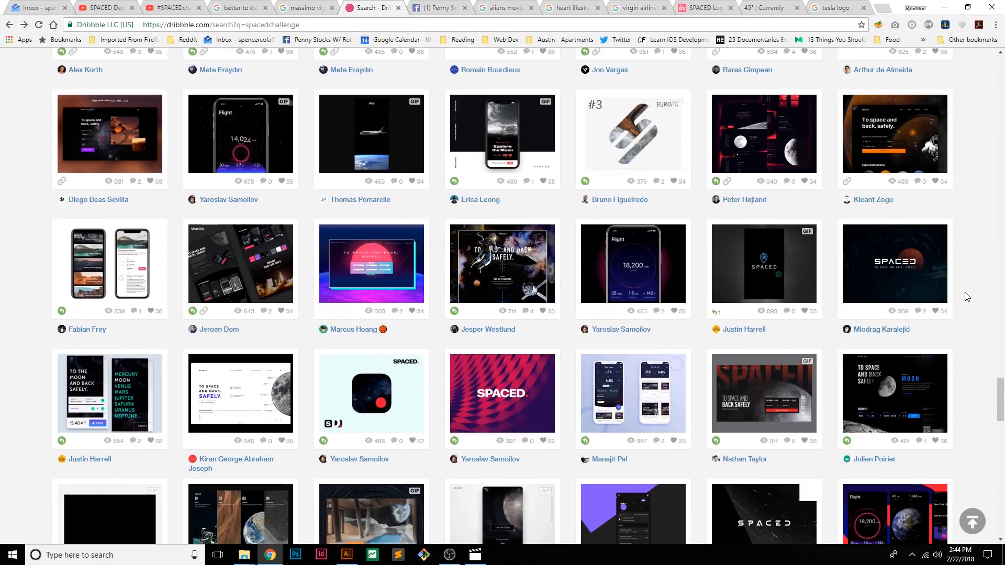
{"action": "scroll", "coordinate": [967, 297], "scroll_direction": "down", "scroll_amount": 4}
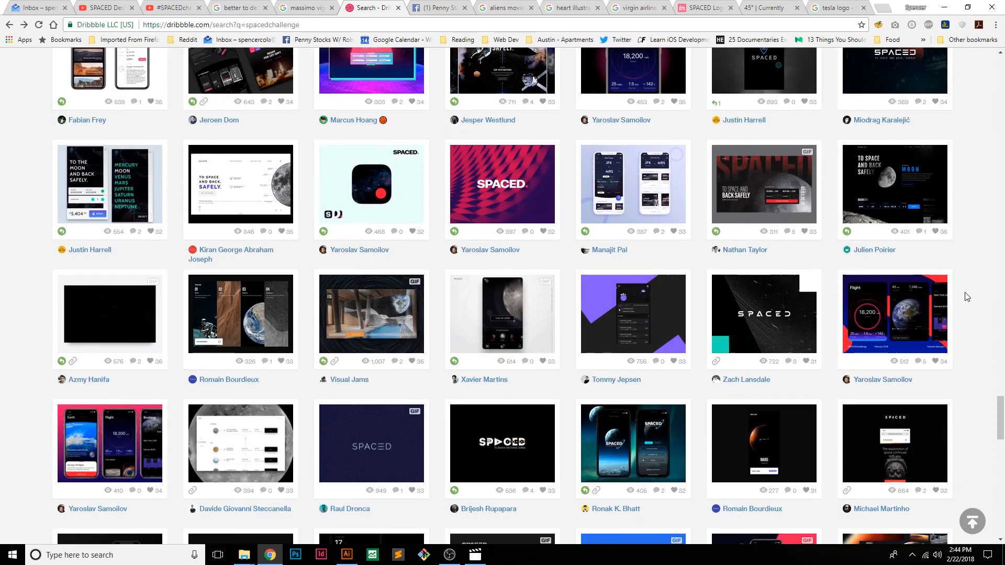
{"action": "scroll", "coordinate": [966, 297], "scroll_direction": "down", "scroll_amount": 5}
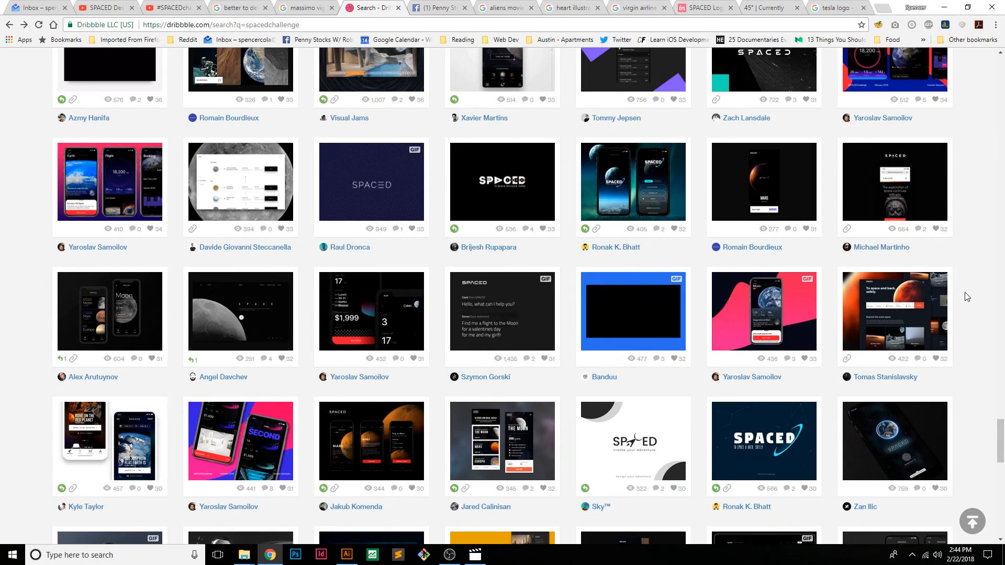
{"action": "scroll", "coordinate": [966, 297], "scroll_direction": "down", "scroll_amount": 6}
{"action": "scroll", "coordinate": [966, 297], "scroll_direction": "down", "scroll_amount": 9}
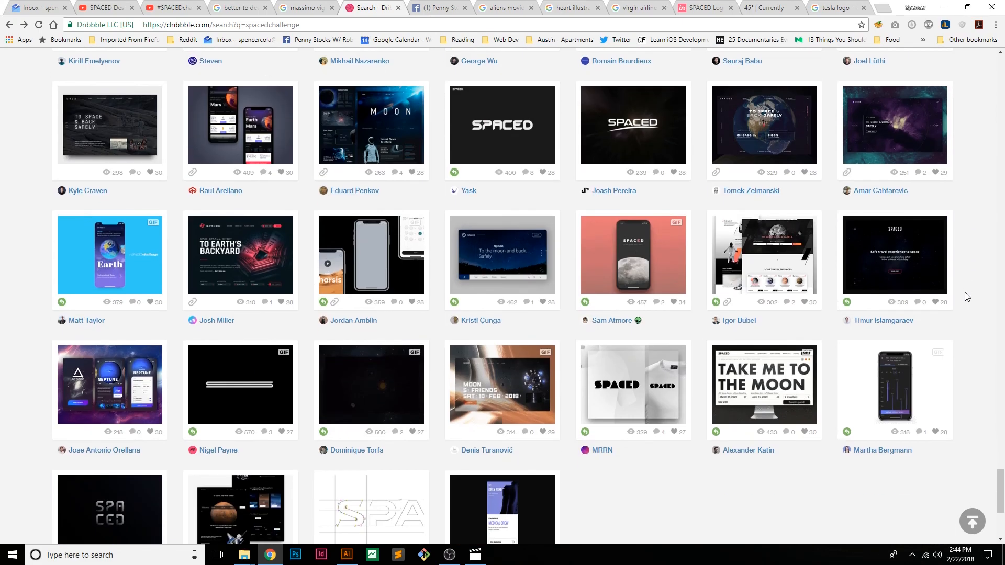
{"action": "scroll", "coordinate": [965, 292], "scroll_direction": "up", "scroll_amount": 6}
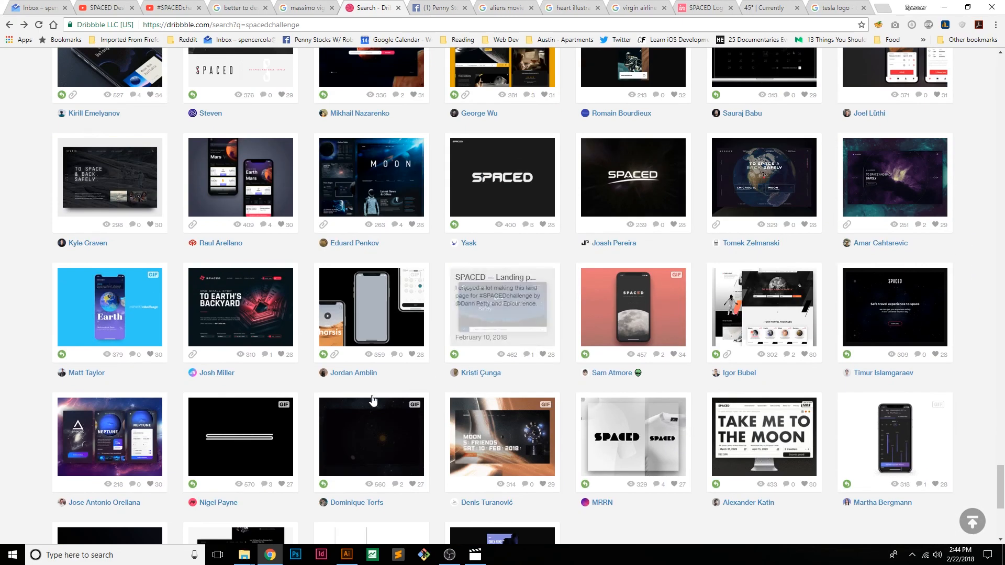